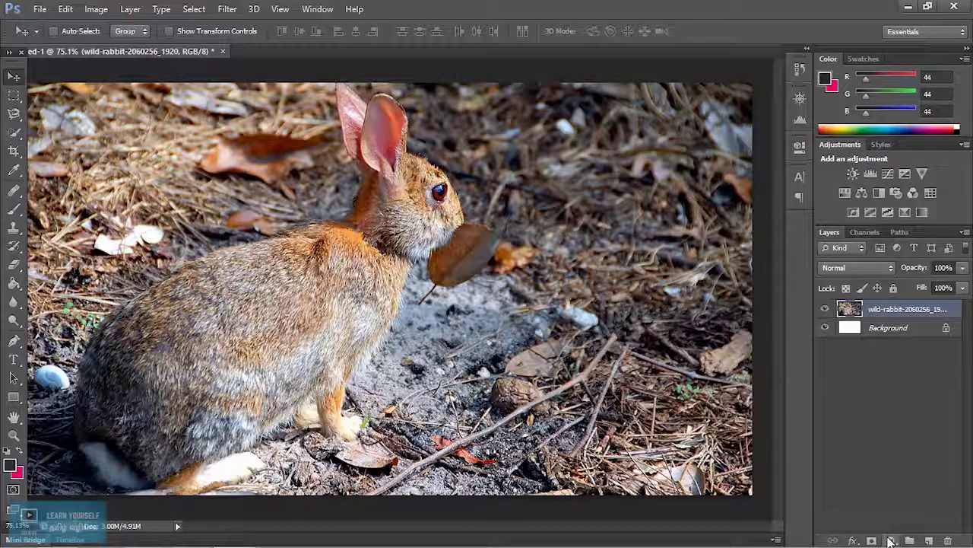
Bring up the fill and adjustment layer menu for the rabbit photo from the Layers panel
{"action": "left_click", "coordinate": [889, 541]}
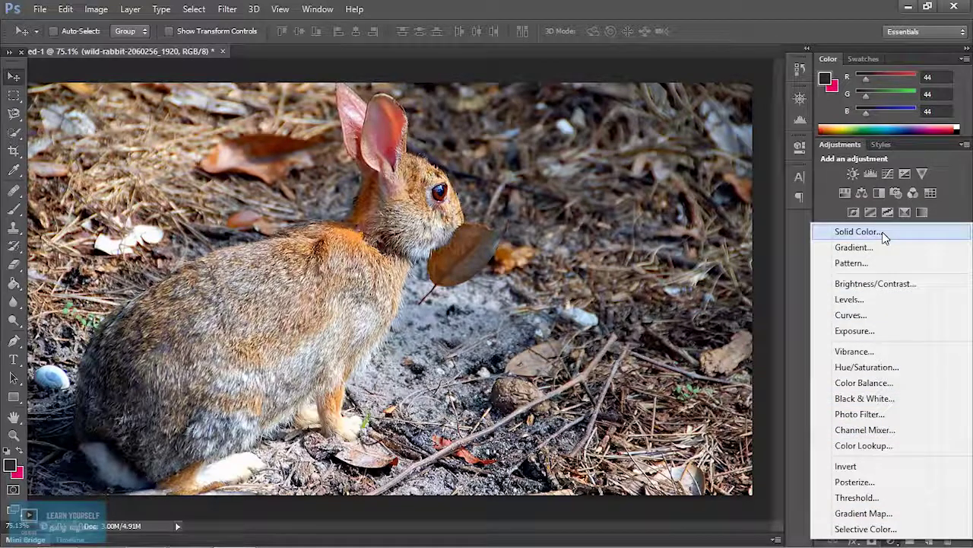
Dismiss the adjustment menu and browse Image > Adjustments without applying anything
{"action": "left_click", "coordinate": [101, 10]}
{"action": "left_click", "coordinate": [96, 9]}
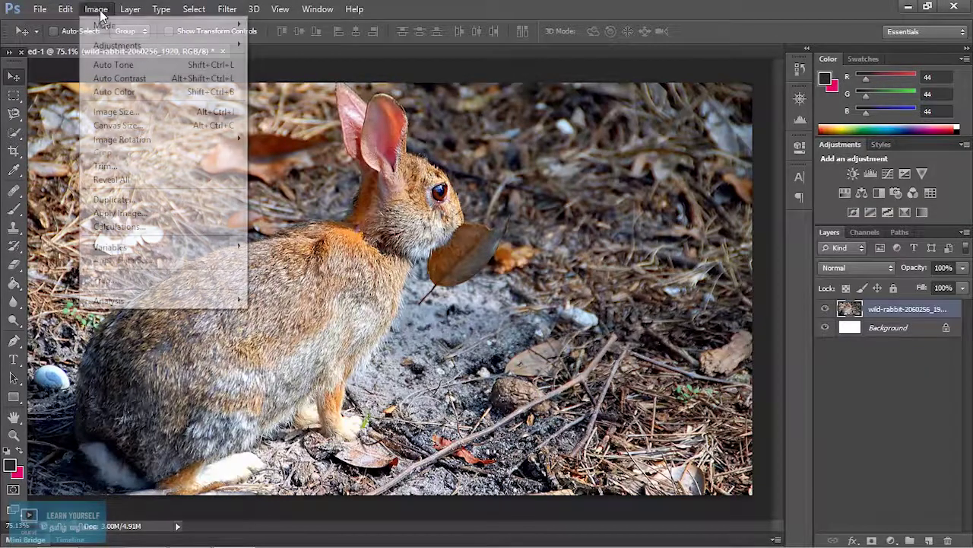
{"action": "mouse_move", "coordinate": [117, 45]}
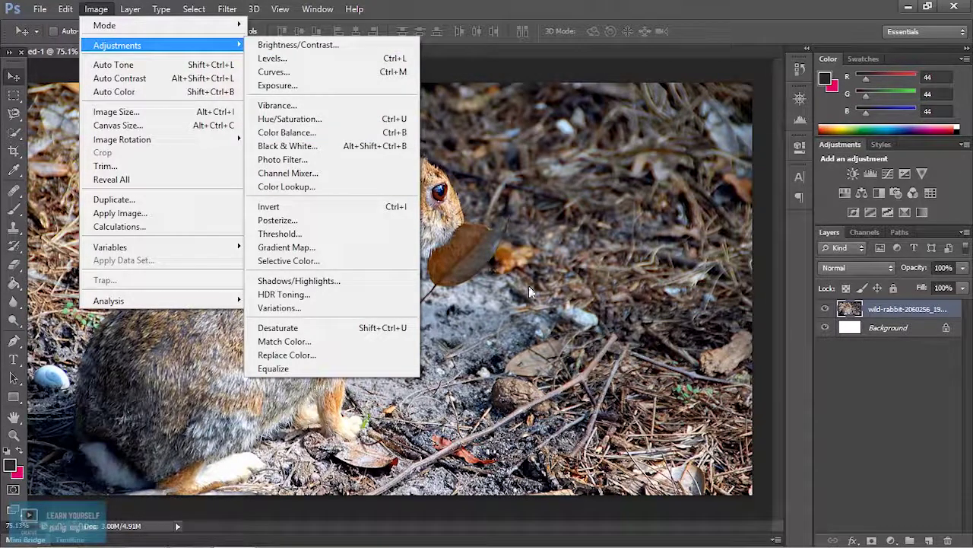
{"action": "left_click", "coordinate": [481, 240]}
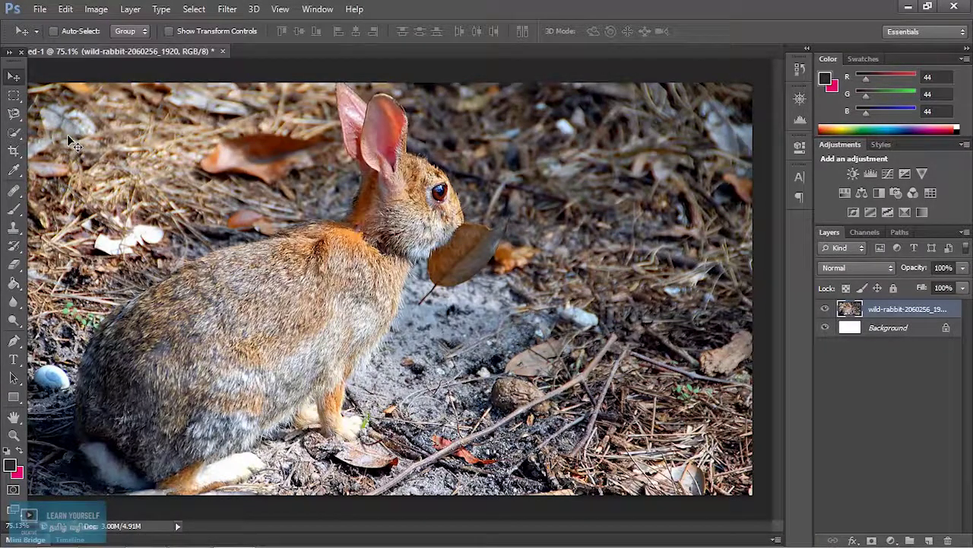
Paste the squirrel photo as a new layer and apply Brightness/Contrast of 64 and 44
{"action": "key", "text": "ctrl+v"}
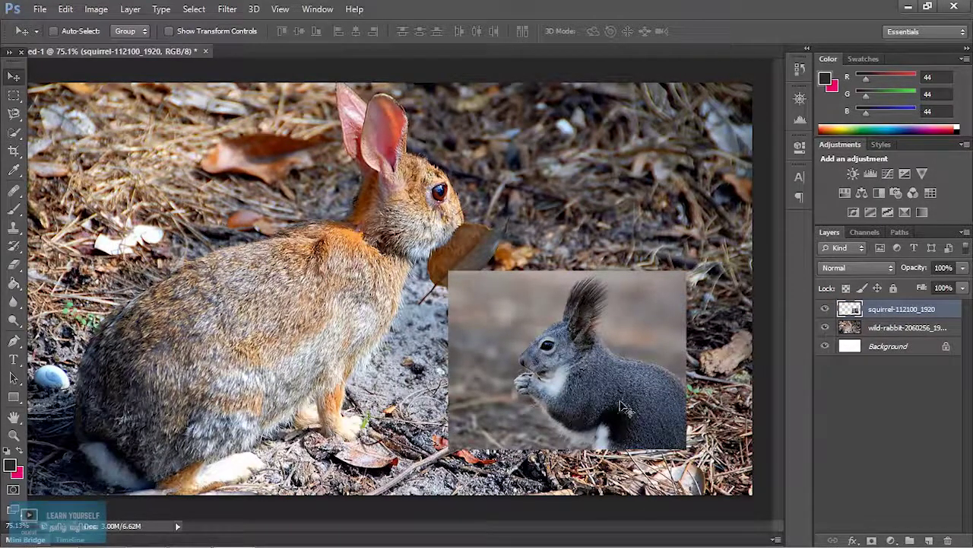
{"action": "left_click", "coordinate": [129, 9]}
{"action": "mouse_move", "coordinate": [106, 17]}
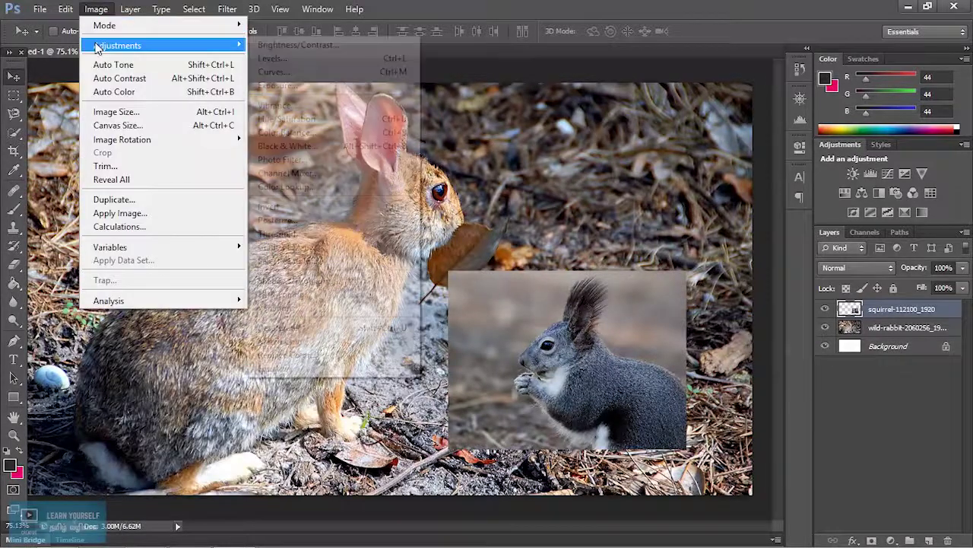
{"action": "left_click", "coordinate": [278, 40]}
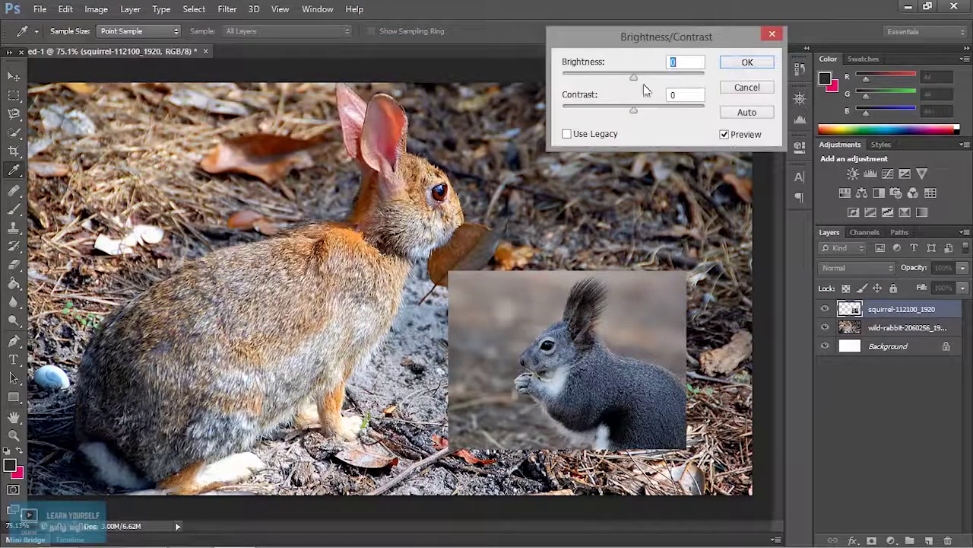
{"action": "left_click_drag", "start_coordinate": [635, 77], "coordinate": [677, 79]}
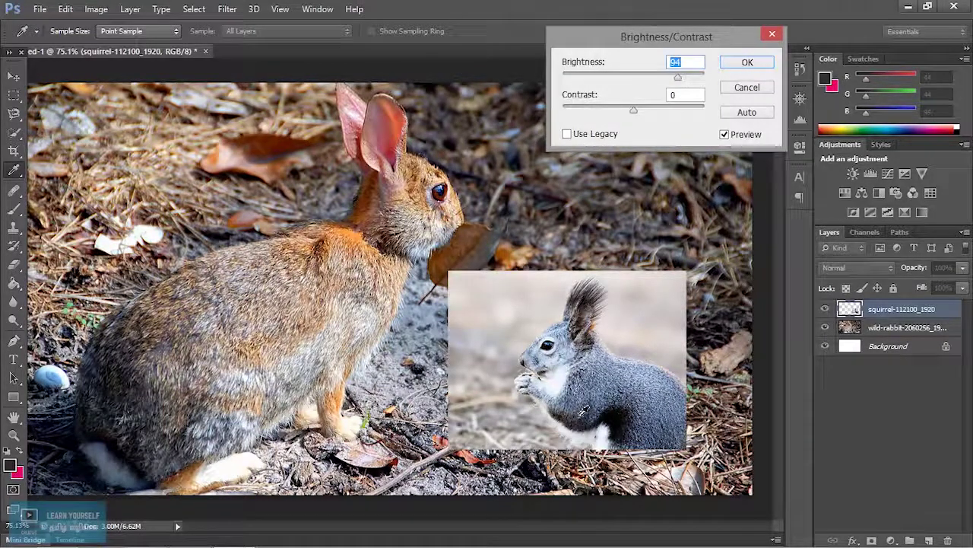
{"action": "mouse_move", "coordinate": [677, 79]}
{"action": "left_mouse_down"}
{"action": "mouse_move", "coordinate": [642, 80]}
{"action": "mouse_move", "coordinate": [663, 79]}
{"action": "left_mouse_up"}
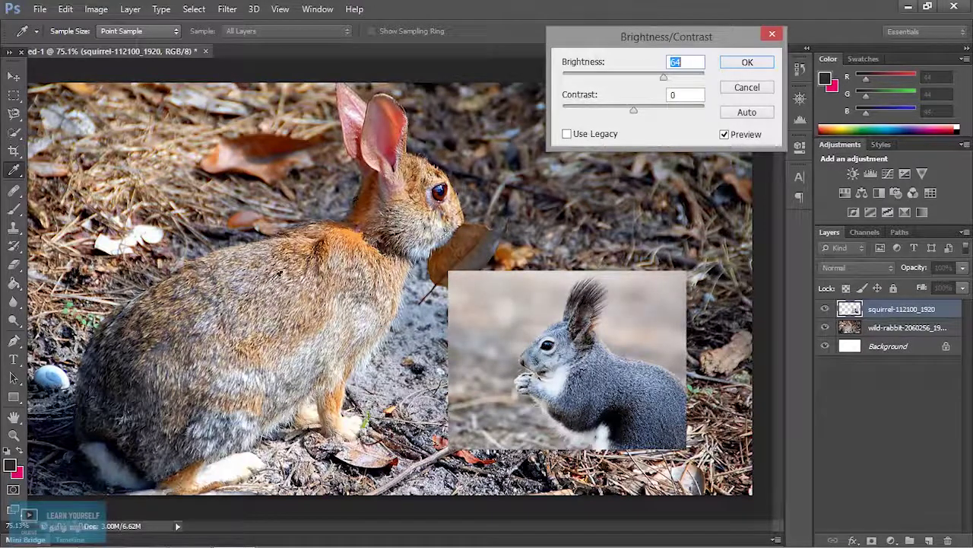
{"action": "left_click", "coordinate": [634, 111]}
{"action": "left_click_drag", "start_coordinate": [635, 113], "coordinate": [666, 114]}
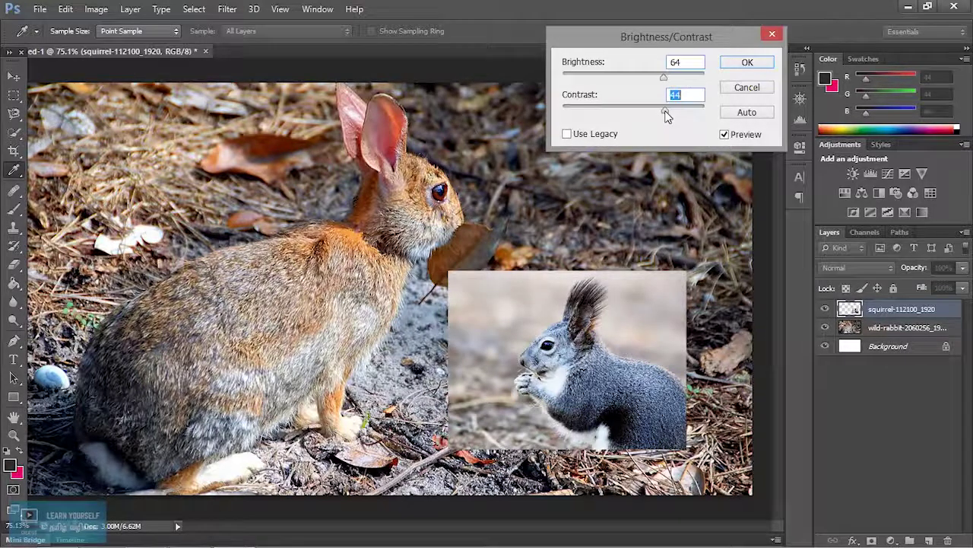
{"action": "left_click", "coordinate": [757, 64]}
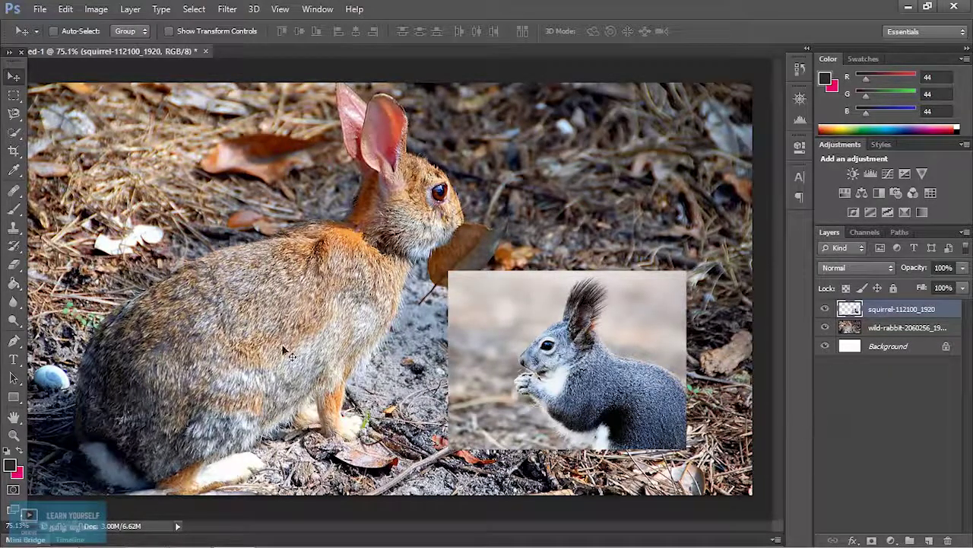
Add a Brightness/Contrast adjustment layer set to Brightness 21 and Contrast 13
{"action": "left_click", "coordinate": [890, 540]}
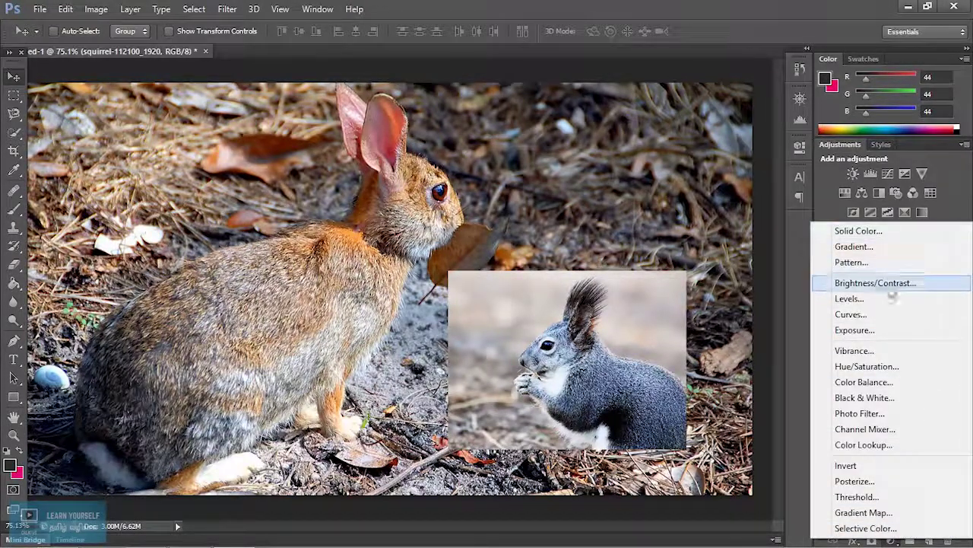
{"action": "left_click", "coordinate": [885, 284]}
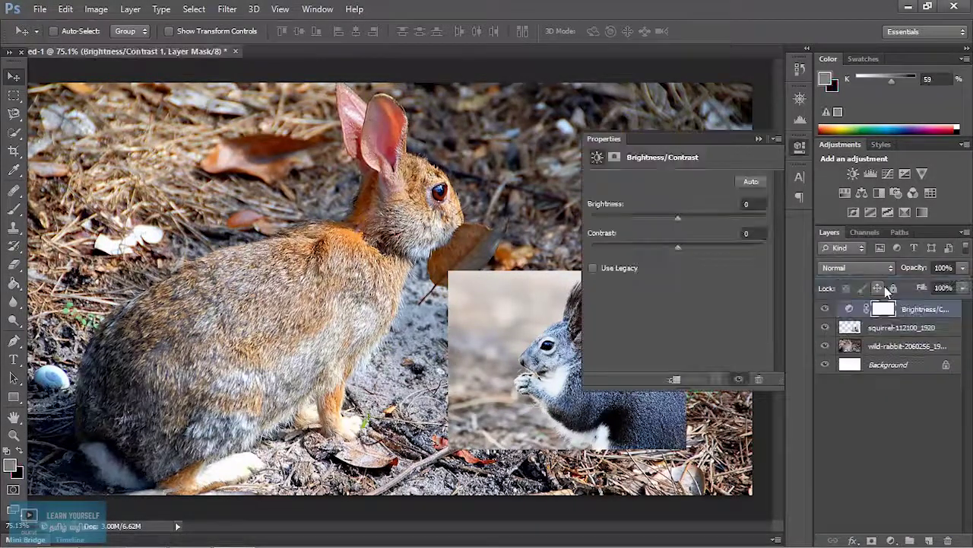
{"action": "left_click_drag", "start_coordinate": [678, 219], "coordinate": [730, 256]}
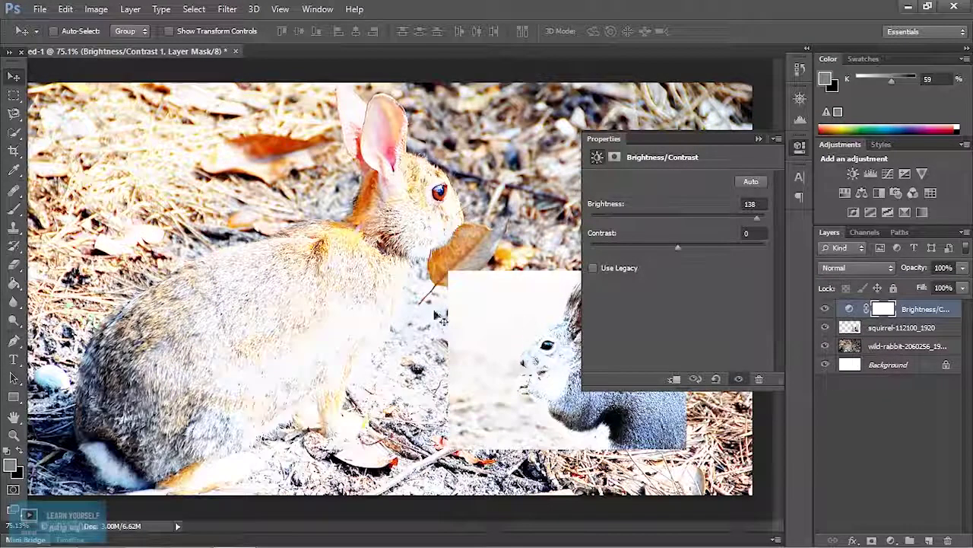
{"action": "left_click_drag", "start_coordinate": [756, 218], "coordinate": [704, 247]}
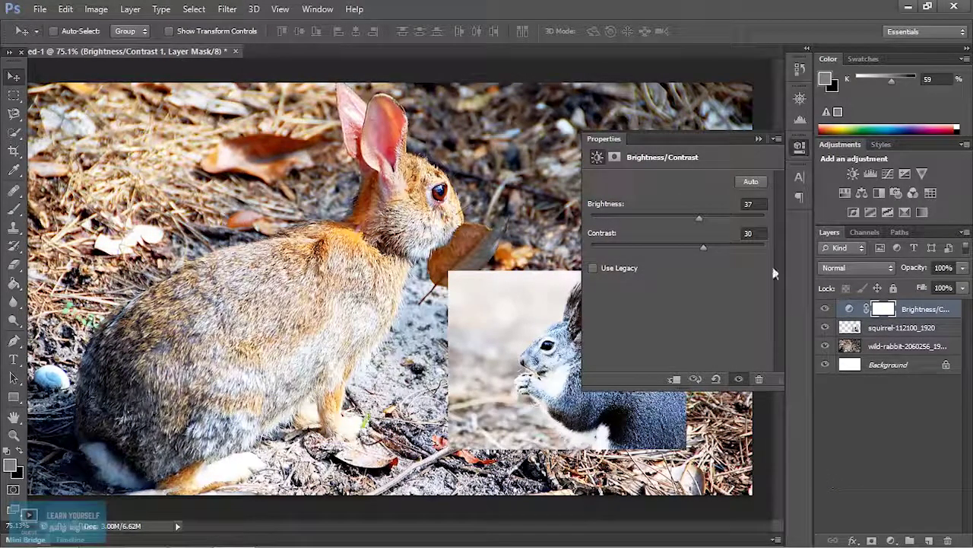
{"action": "left_click_drag", "start_coordinate": [699, 218], "coordinate": [689, 246]}
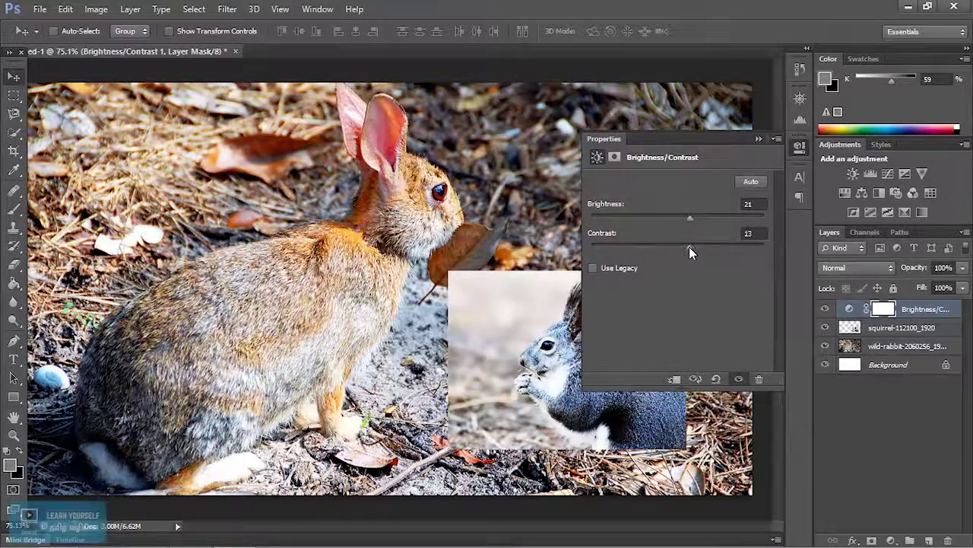
{"action": "left_click", "coordinate": [756, 139]}
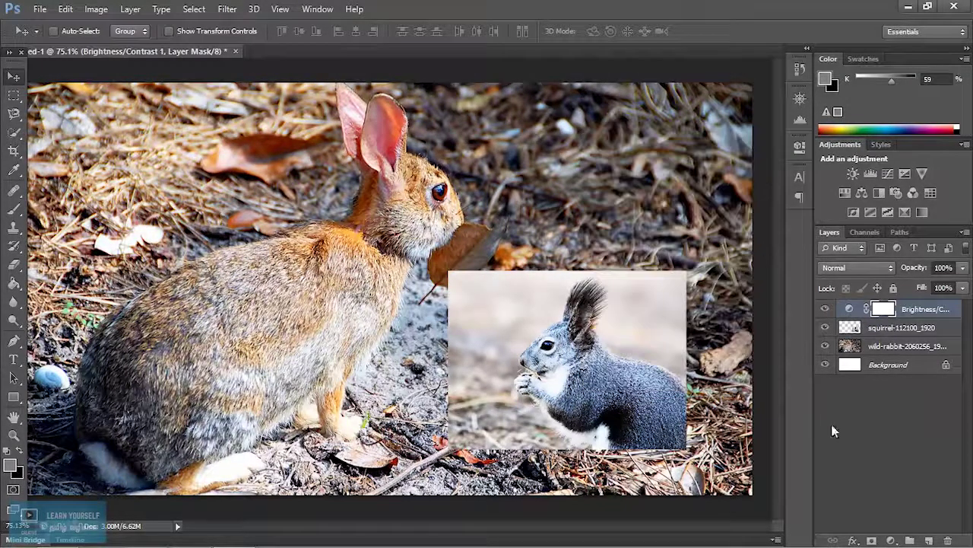
{"action": "left_click", "coordinate": [891, 539]}
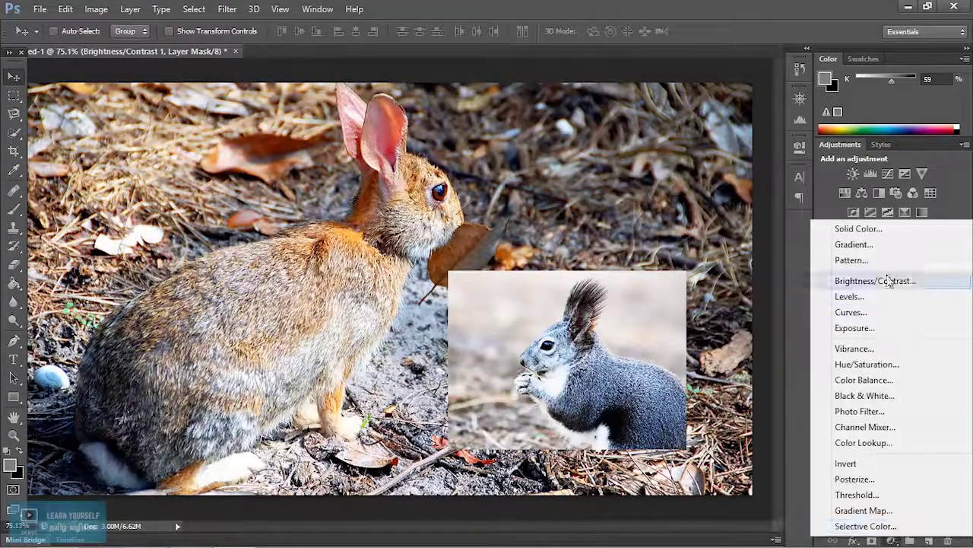
Add a Solid Color fill layer in orange #ff831f
{"action": "left_click", "coordinate": [873, 227]}
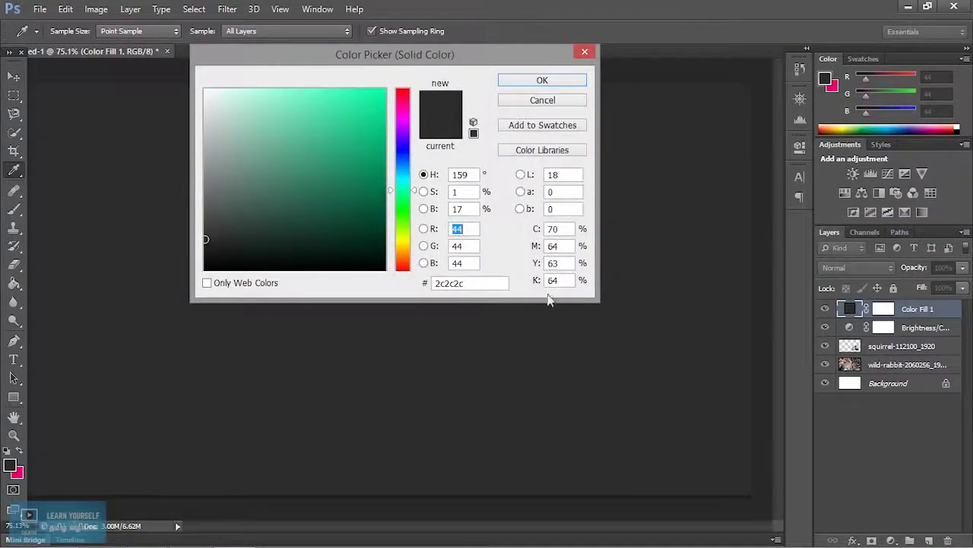
{"action": "left_click_drag", "start_coordinate": [220, 200], "coordinate": [290, 137]}
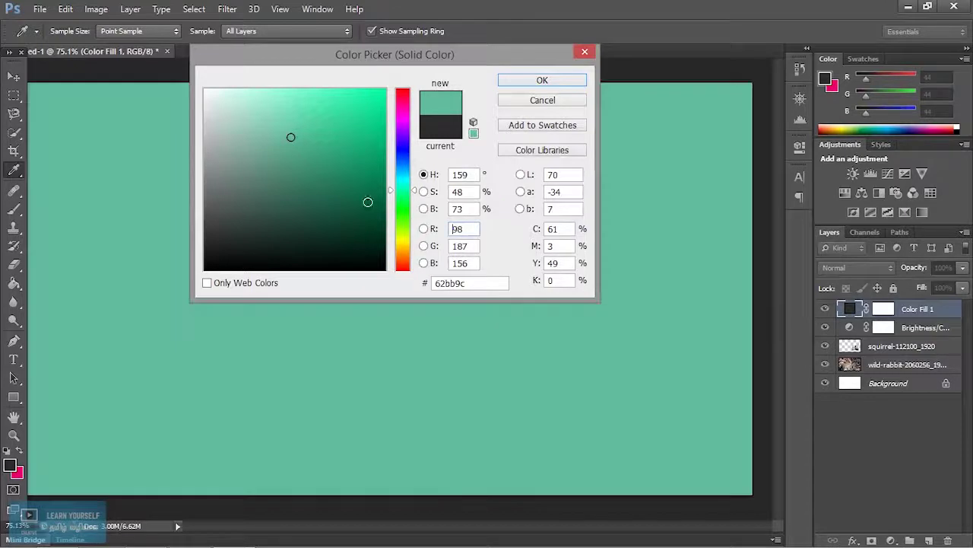
{"action": "left_click_drag", "start_coordinate": [396, 245], "coordinate": [396, 257]}
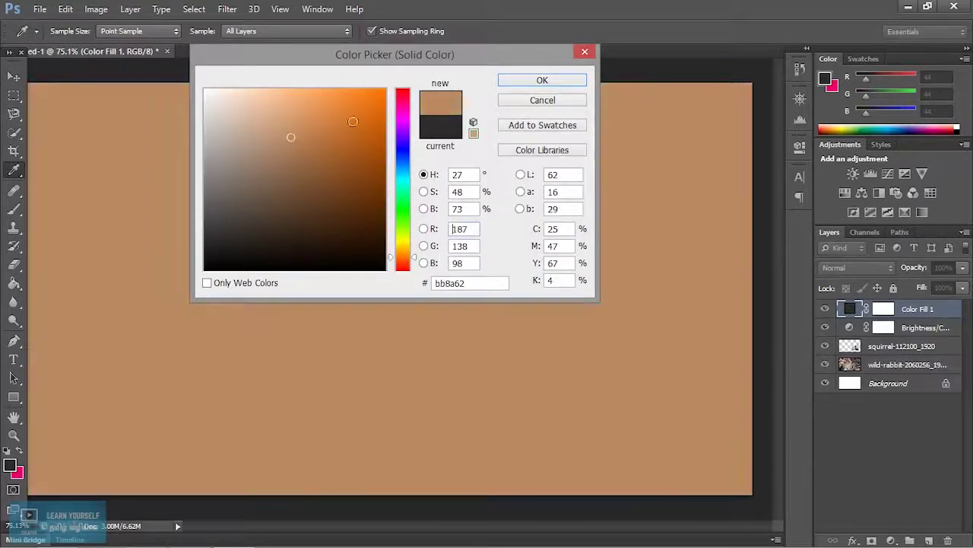
{"action": "left_click_drag", "start_coordinate": [353, 122], "coordinate": [363, 86]}
{"action": "left_click", "coordinate": [557, 82]}
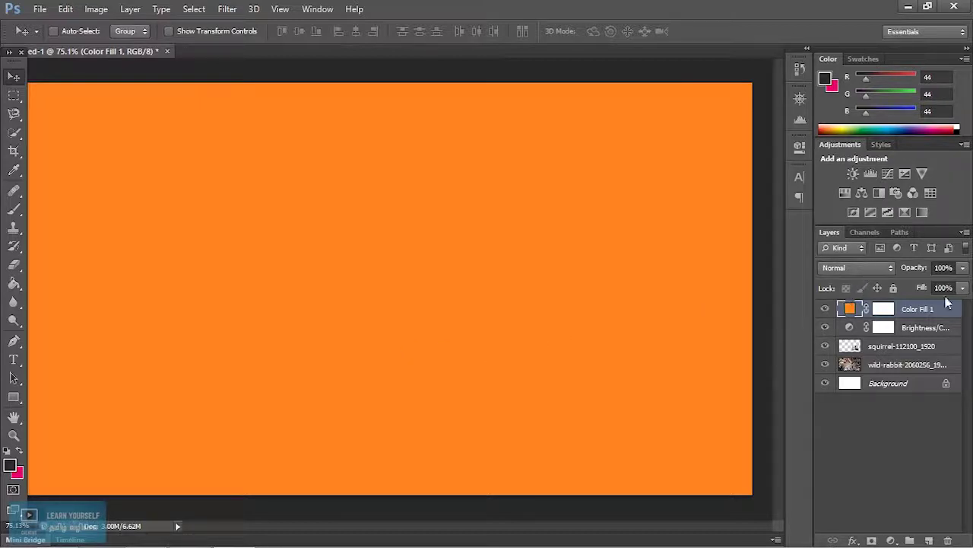
Lower the orange fill layer's opacity so the photos show through
{"action": "left_click", "coordinate": [962, 267]}
{"action": "left_click_drag", "start_coordinate": [964, 284], "coordinate": [921, 284]}
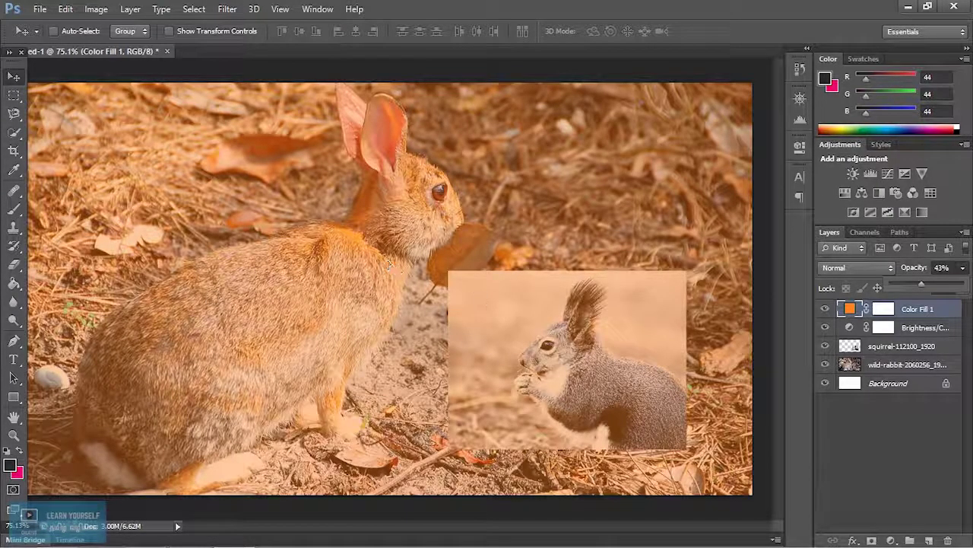
{"action": "left_click_drag", "start_coordinate": [921, 284], "coordinate": [927, 283]}
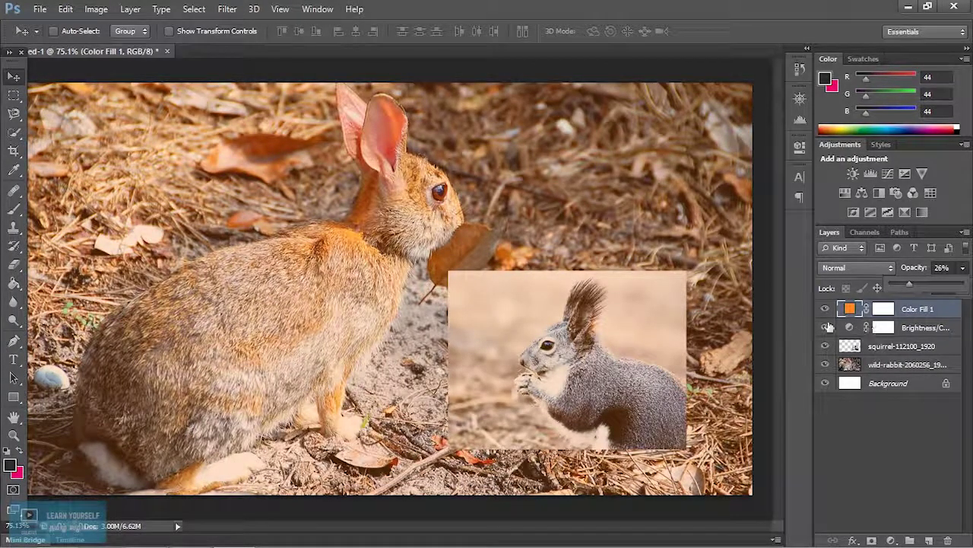
Set Color Fill 1 to Multiply blending at 45% opacity
{"action": "left_click", "coordinate": [882, 271]}
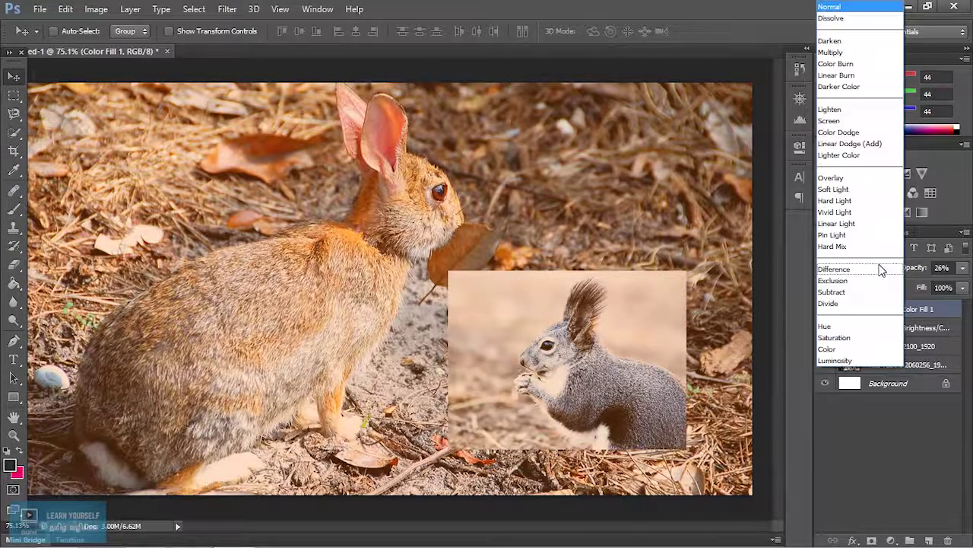
{"action": "left_click", "coordinate": [849, 55]}
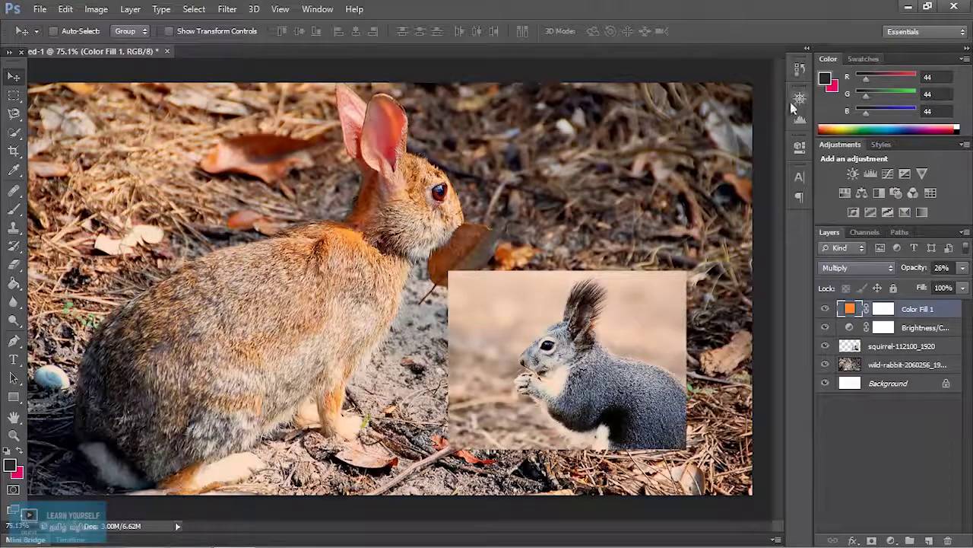
{"action": "left_click", "coordinate": [964, 269]}
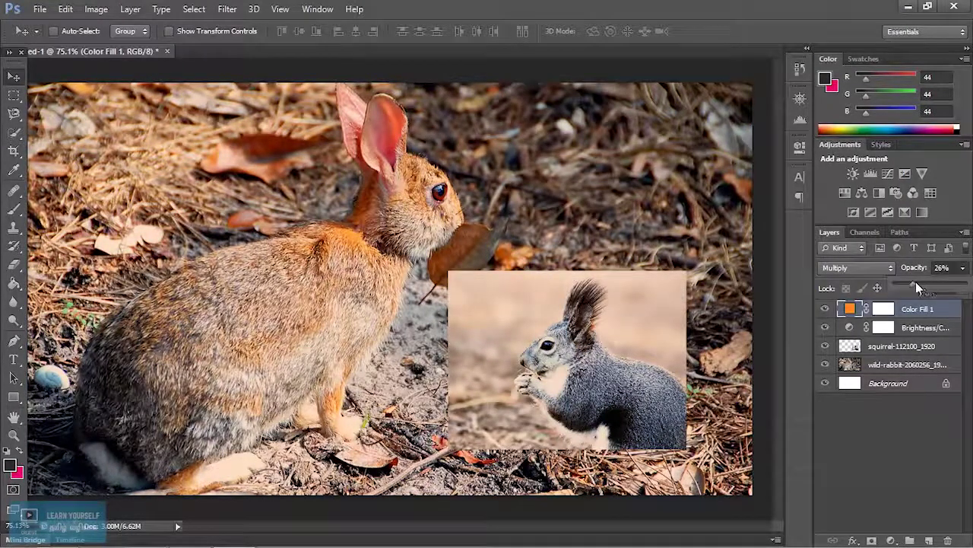
{"action": "left_click_drag", "start_coordinate": [917, 281], "coordinate": [967, 290]}
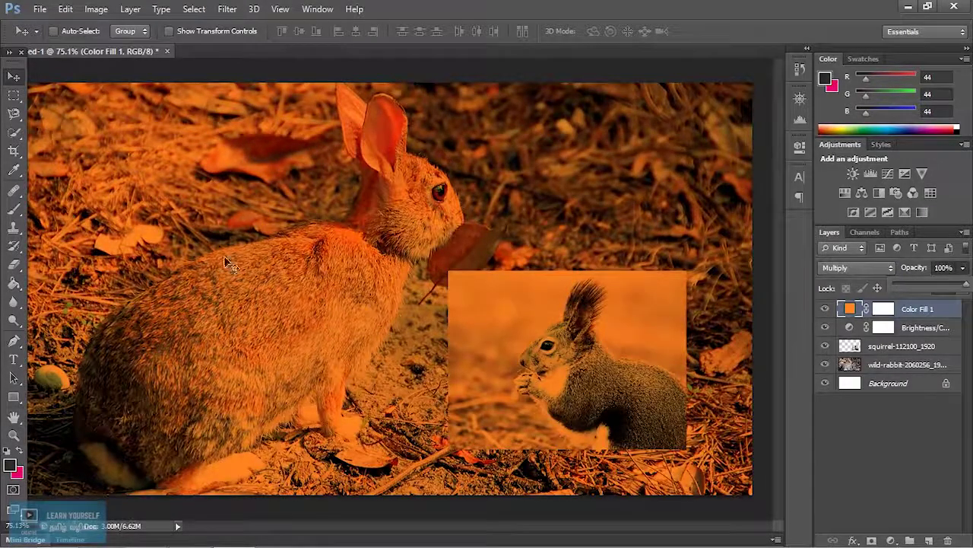
{"action": "left_click_drag", "start_coordinate": [960, 287], "coordinate": [927, 284]}
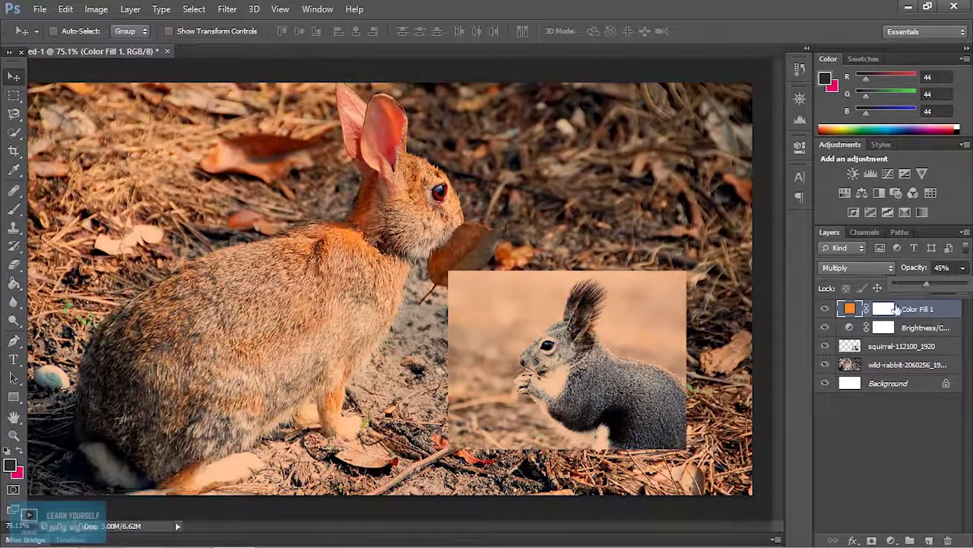
Recolour Color Fill 1 from orange to pale cyan 86fcf5
{"action": "double_click", "coordinate": [850, 309]}
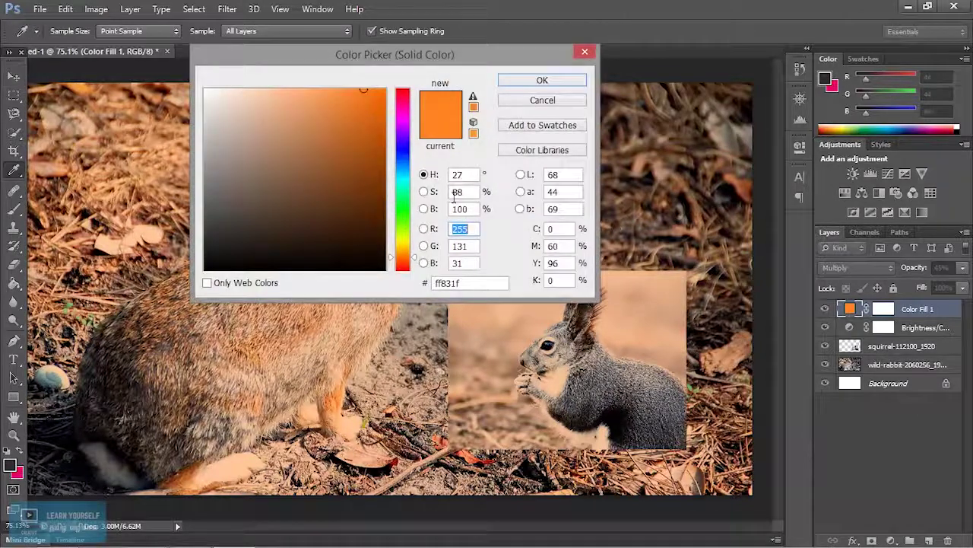
{"action": "left_click", "coordinate": [402, 176]}
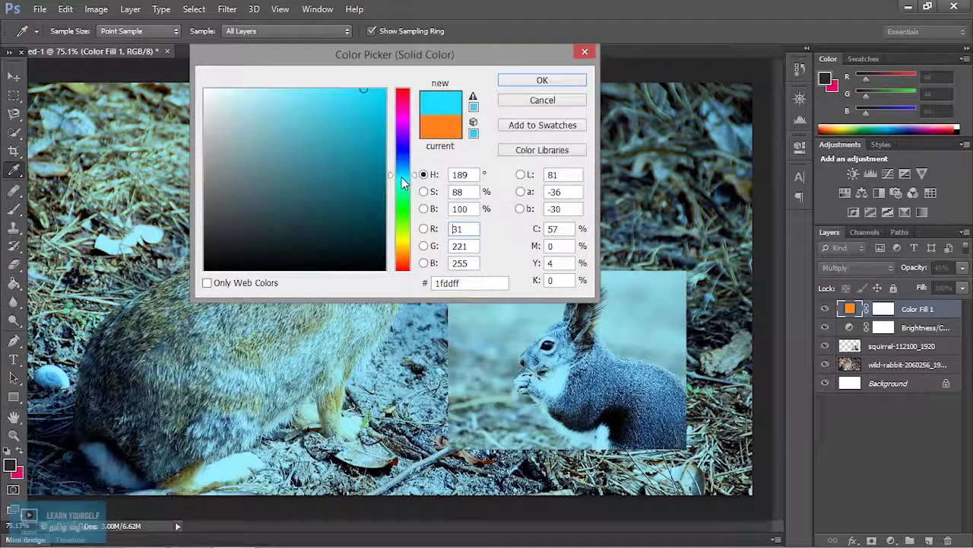
{"action": "left_click", "coordinate": [403, 182]}
{"action": "left_click_drag", "start_coordinate": [374, 91], "coordinate": [320, 90]}
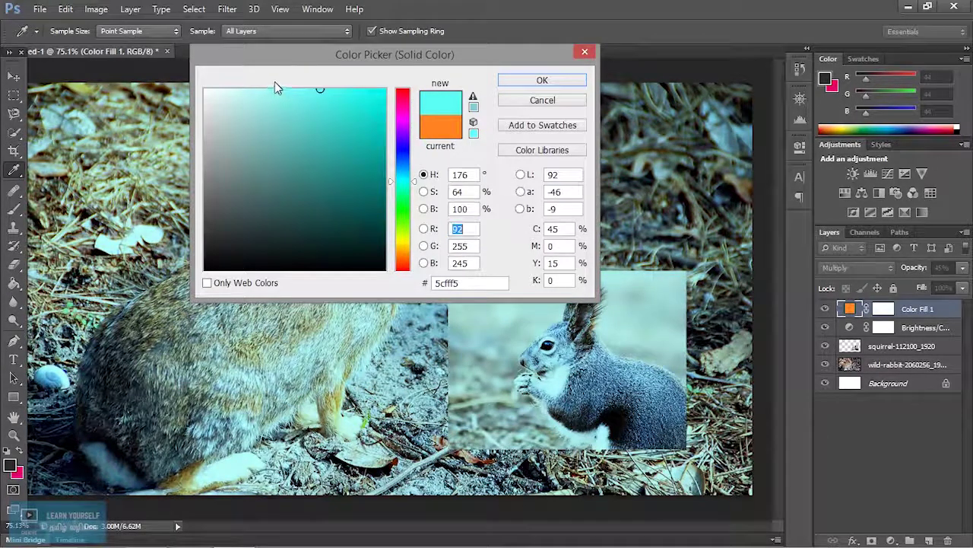
{"action": "left_click_drag", "start_coordinate": [323, 55], "coordinate": [601, 54]}
{"action": "left_click_drag", "start_coordinate": [611, 88], "coordinate": [567, 89]}
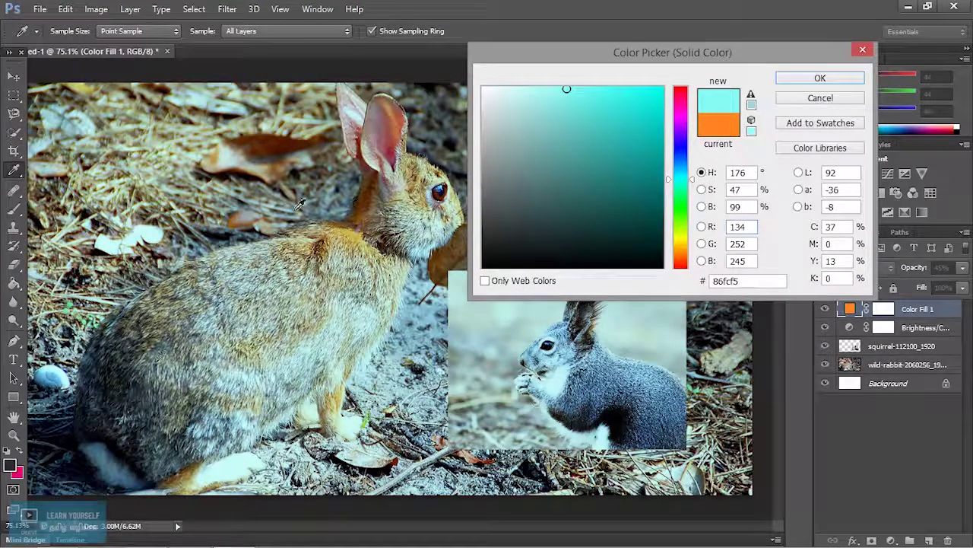
{"action": "left_click", "coordinate": [837, 79]}
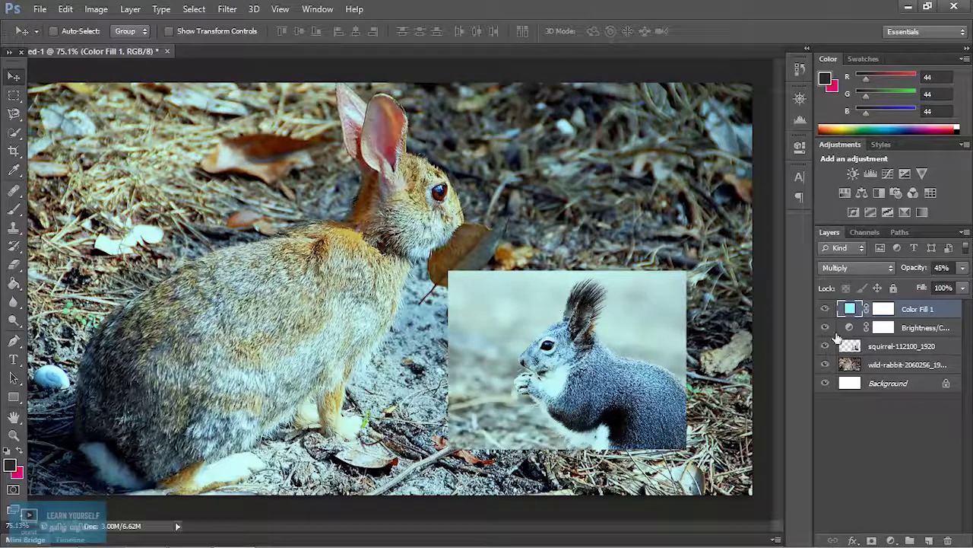
{"action": "double_click", "coordinate": [852, 308]}
{"action": "left_click_drag", "start_coordinate": [681, 221], "coordinate": [680, 239]}
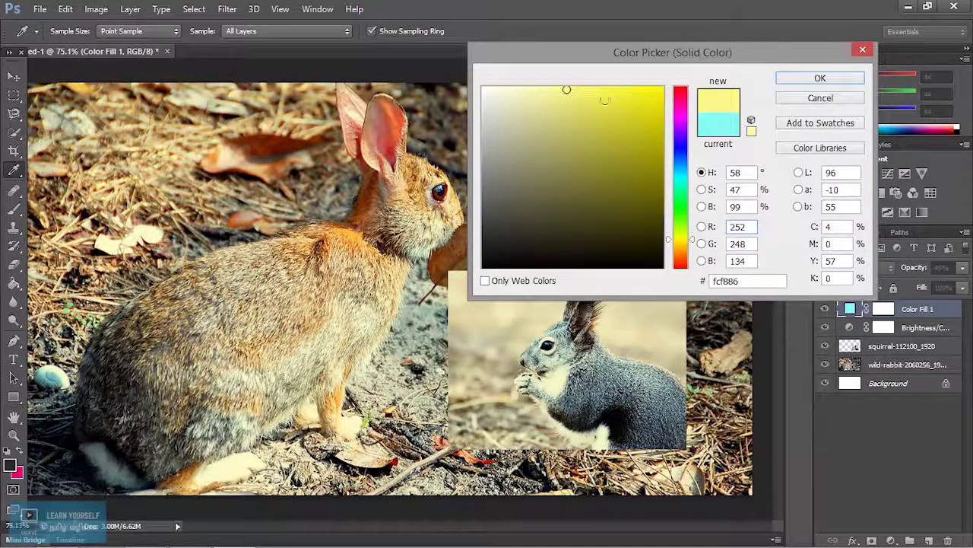
{"action": "left_click_drag", "start_coordinate": [679, 55], "coordinate": [696, 99]}
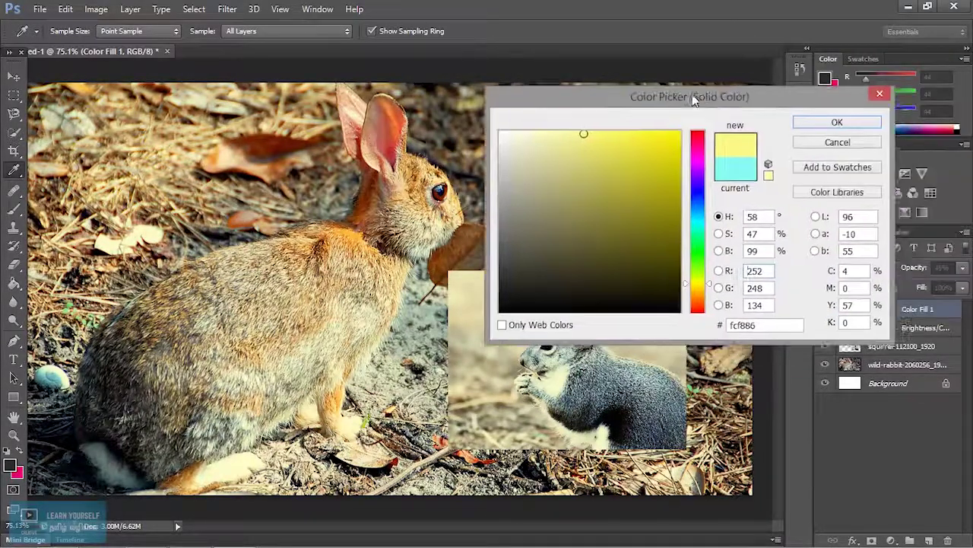
{"action": "mouse_move", "coordinate": [649, 140]}
{"action": "left_mouse_down"}
{"action": "mouse_move", "coordinate": [644, 130]}
{"action": "mouse_move", "coordinate": [620, 131]}
{"action": "left_mouse_up"}
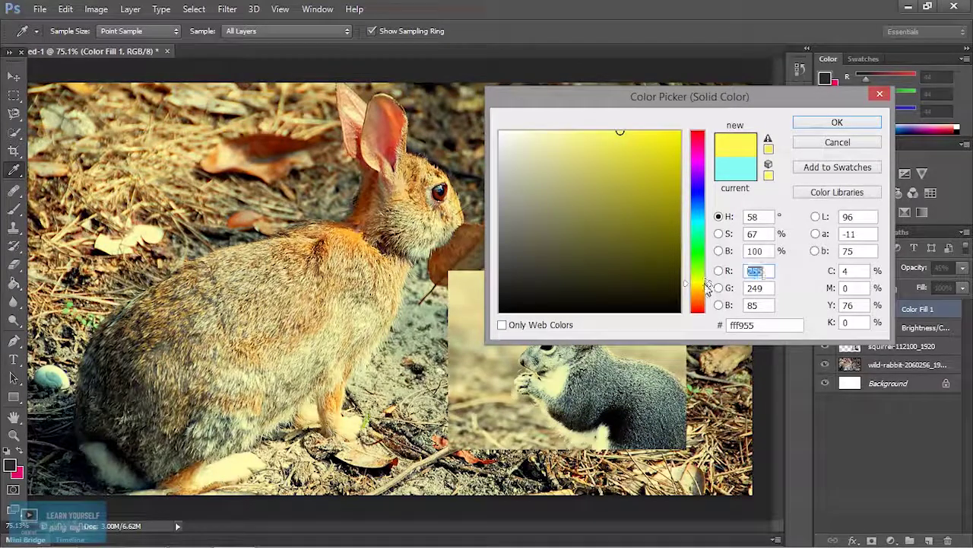
{"action": "mouse_move", "coordinate": [708, 283]}
{"action": "left_mouse_down"}
{"action": "mouse_move", "coordinate": [709, 295]}
{"action": "mouse_move", "coordinate": [709, 285]}
{"action": "left_mouse_up"}
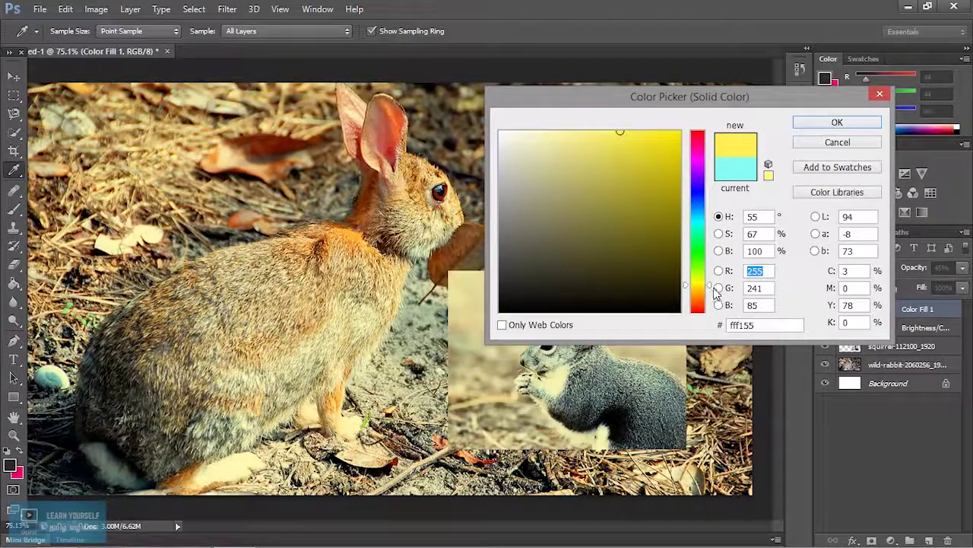
{"action": "left_click_drag", "start_coordinate": [712, 289], "coordinate": [711, 303]}
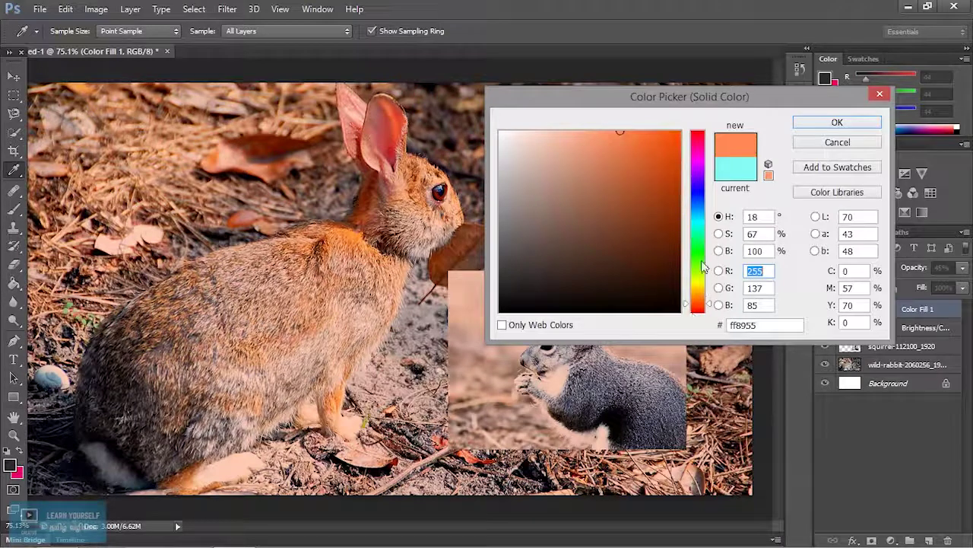
{"action": "left_click_drag", "start_coordinate": [692, 232], "coordinate": [708, 214]}
{"action": "left_click_drag", "start_coordinate": [636, 177], "coordinate": [631, 241]}
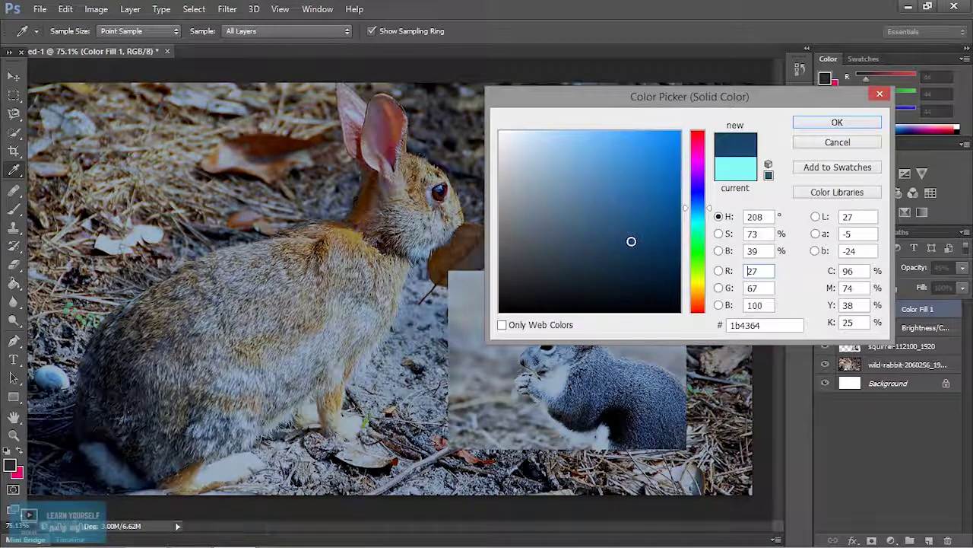
{"action": "left_click", "coordinate": [838, 142]}
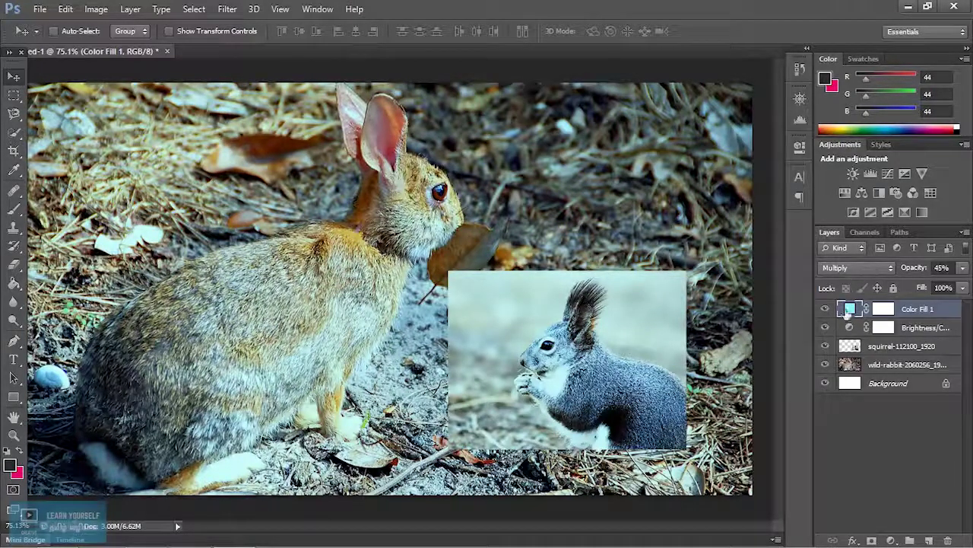
Add a Gradient Fill layer using the Red, Green preset
{"action": "left_click", "coordinate": [890, 539]}
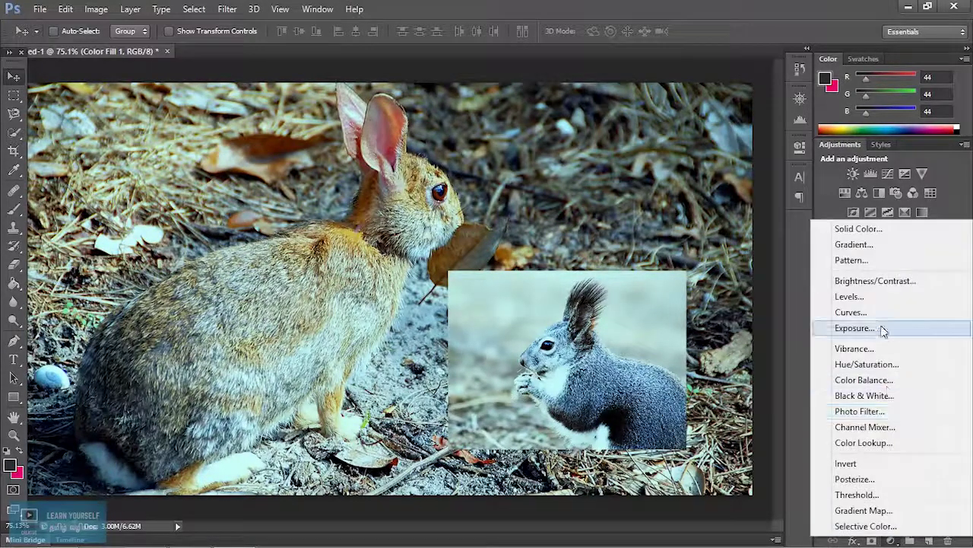
{"action": "left_click", "coordinate": [877, 244]}
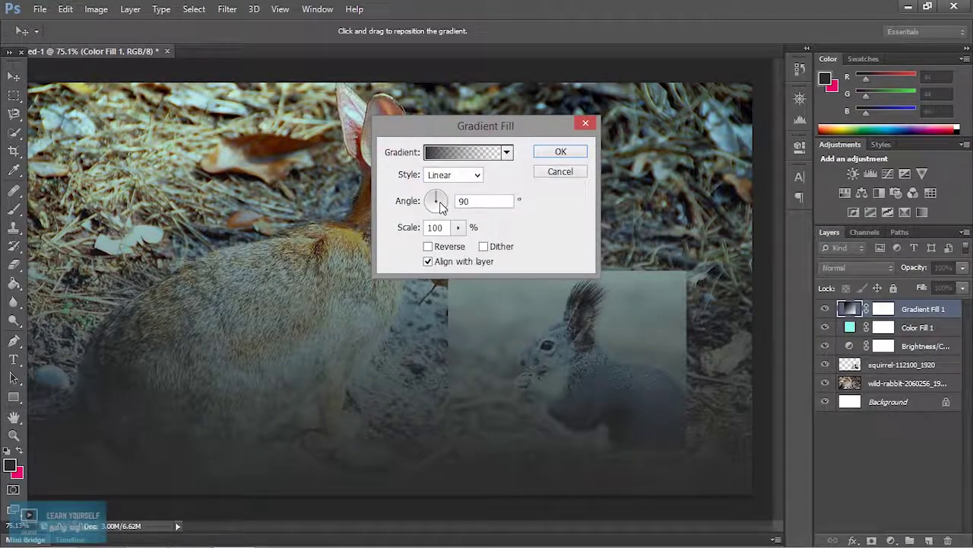
{"action": "left_click", "coordinate": [464, 155]}
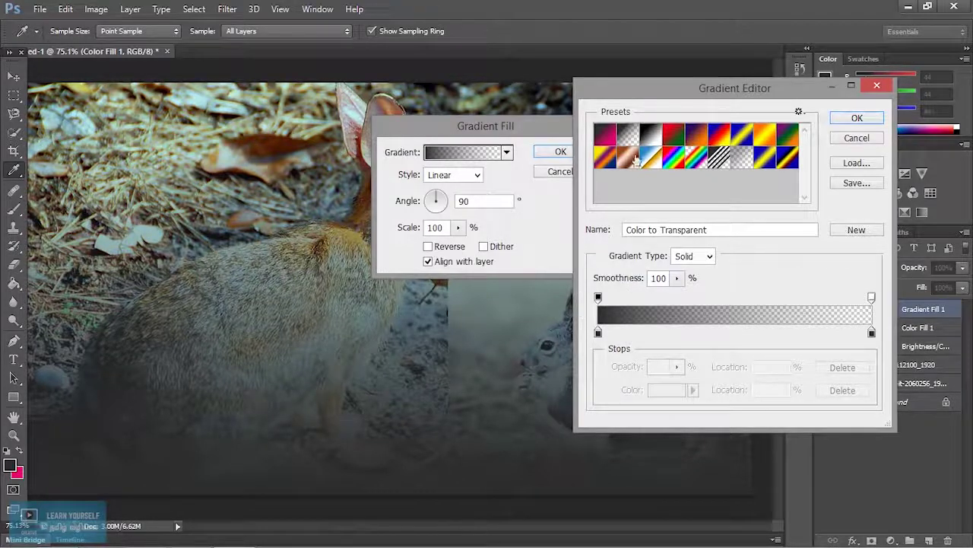
{"action": "left_click", "coordinate": [674, 136]}
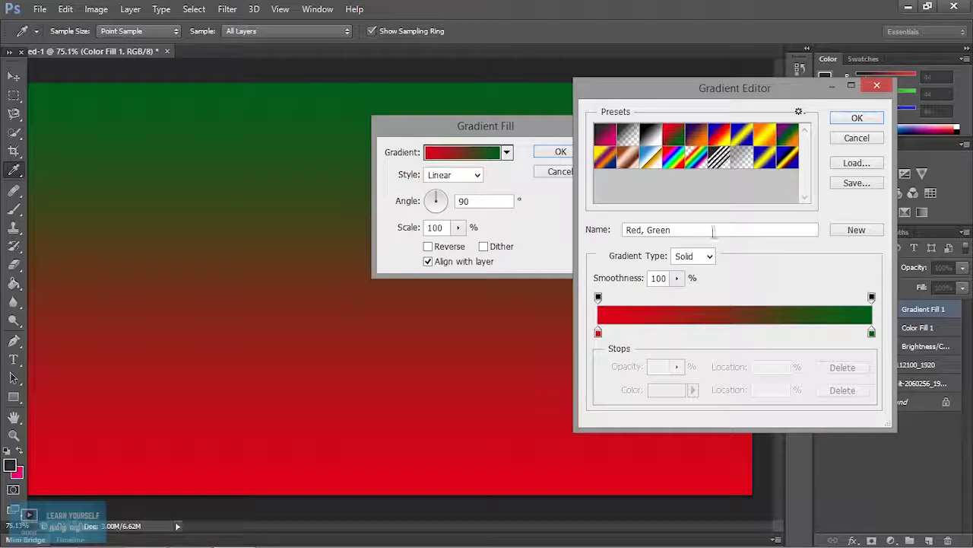
{"action": "left_click", "coordinate": [880, 120]}
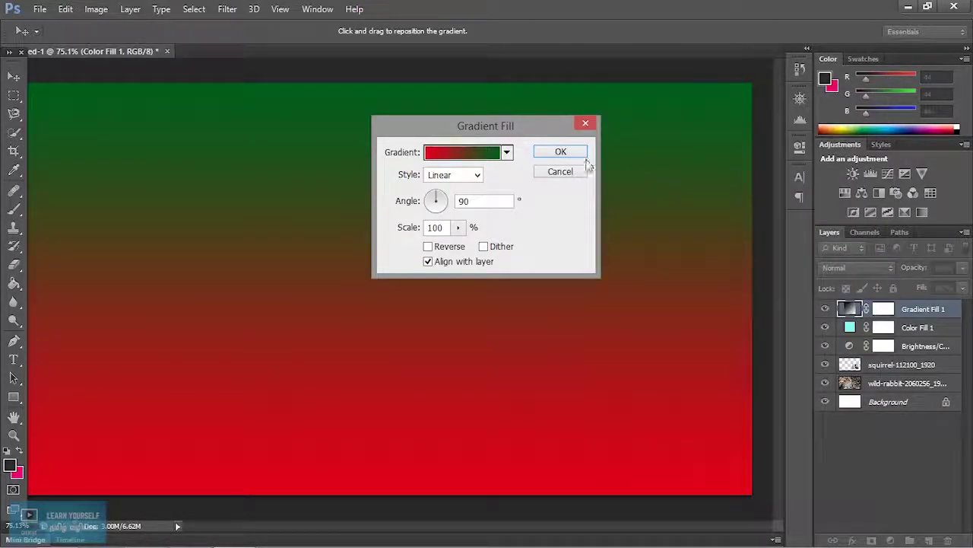
{"action": "left_click", "coordinate": [574, 156]}
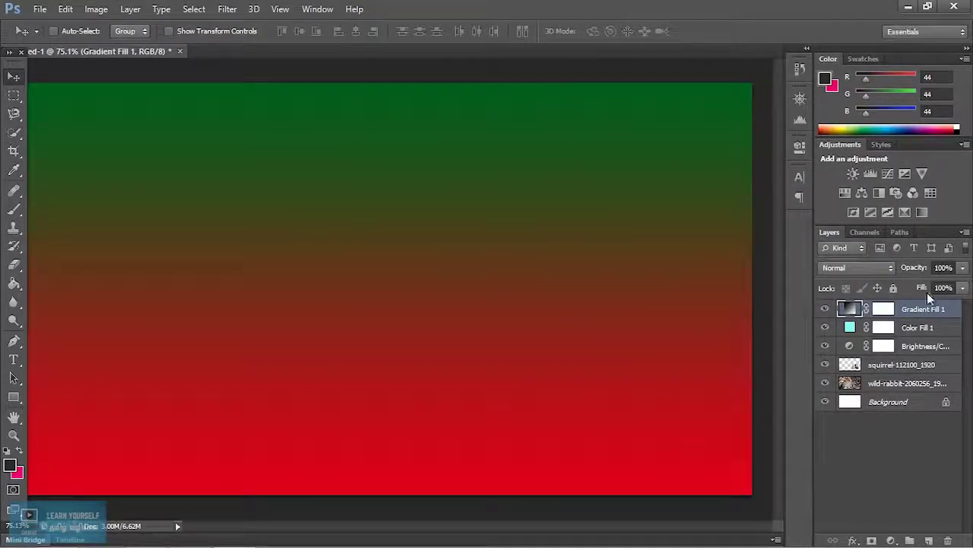
Keep Gradient Fill 1 at 100% opacity in Soft Light, and hide Color Fill 1
{"action": "left_click", "coordinate": [963, 267]}
{"action": "left_click_drag", "start_coordinate": [963, 283], "coordinate": [930, 287]}
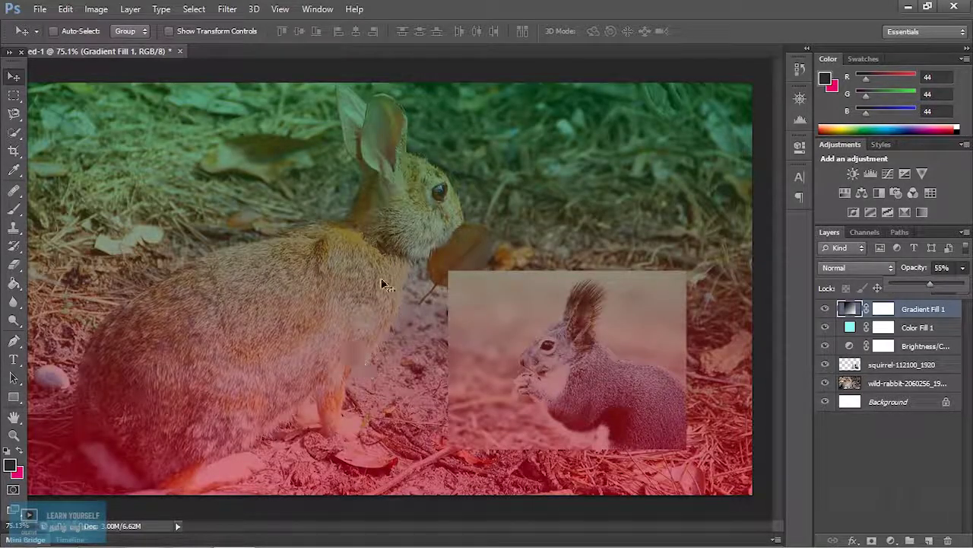
{"action": "left_click_drag", "start_coordinate": [929, 287], "coordinate": [966, 285]}
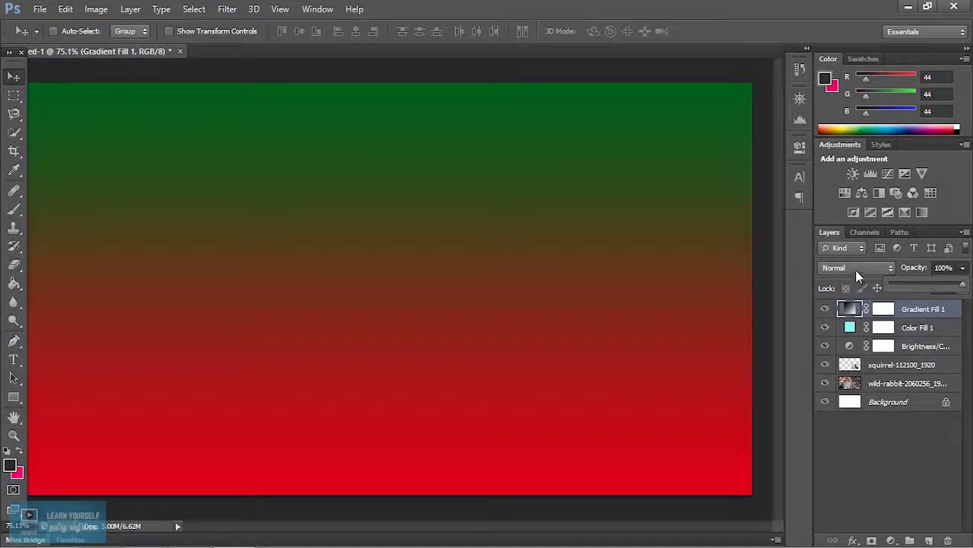
{"action": "left_click", "coordinate": [858, 268]}
{"action": "left_click", "coordinate": [837, 51]}
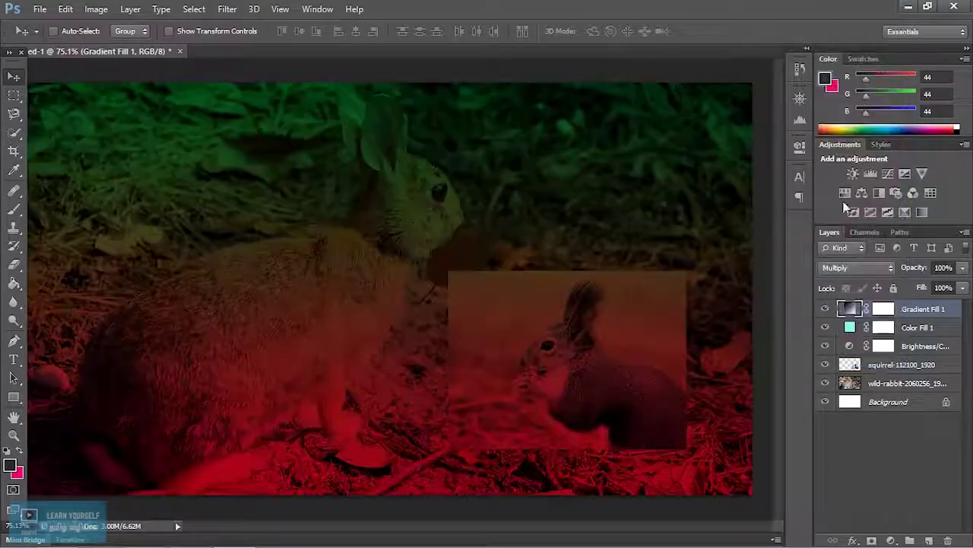
{"action": "left_click", "coordinate": [825, 328]}
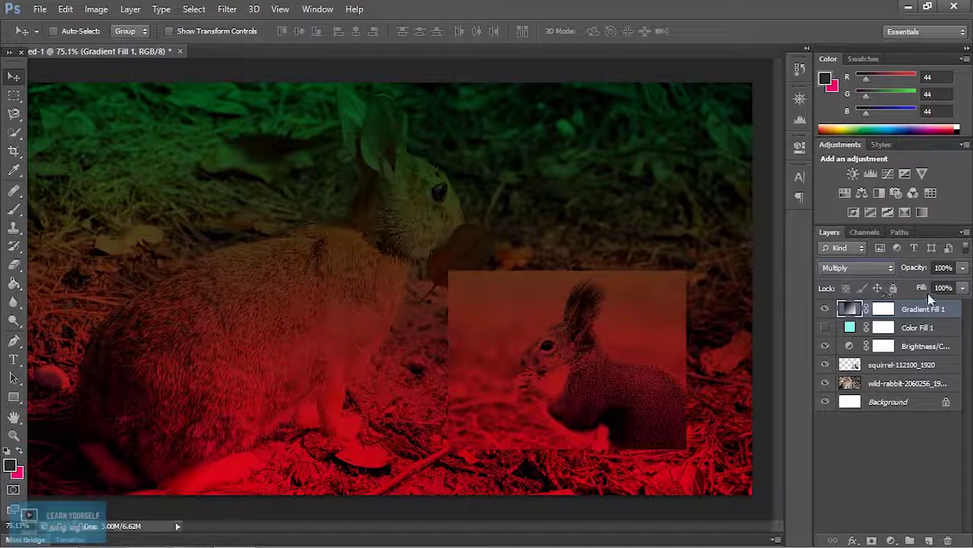
{"action": "left_click", "coordinate": [875, 268]}
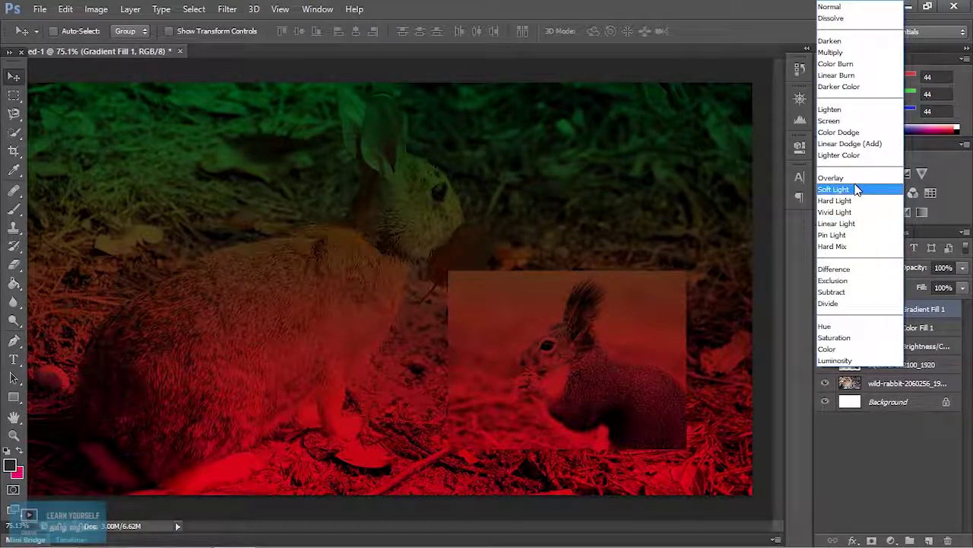
{"action": "left_click", "coordinate": [856, 189]}
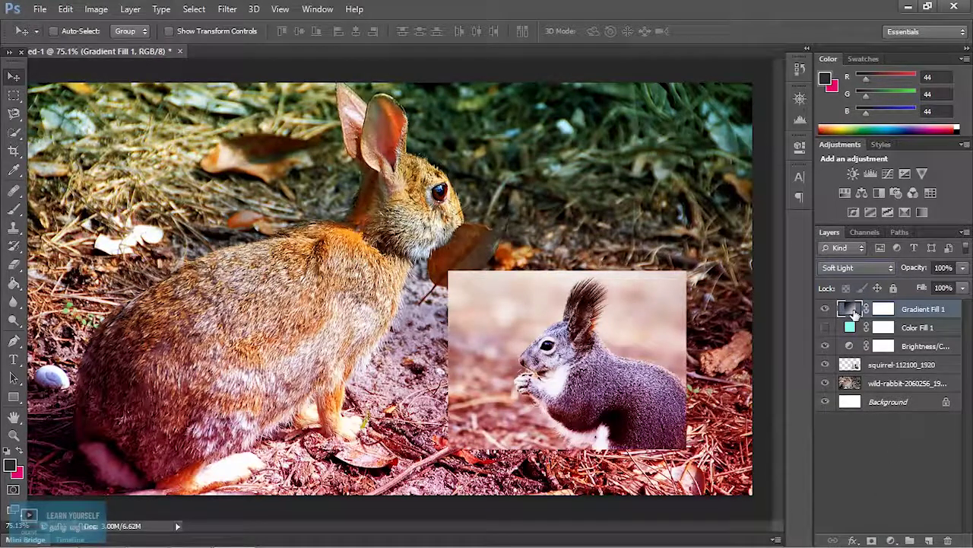
Reopen Gradient Fill 1's gradient and add a new bright green colour stop
{"action": "double_click", "coordinate": [882, 310]}
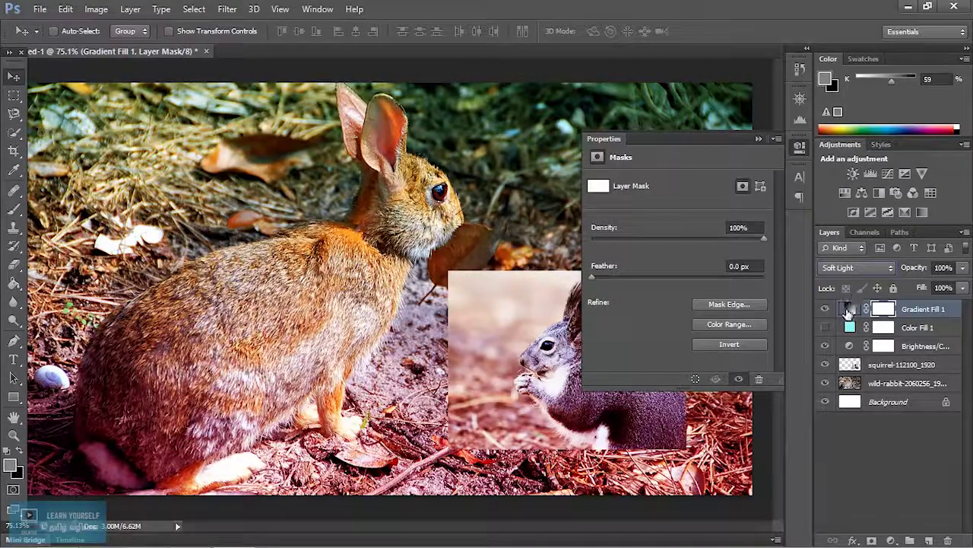
{"action": "double_click", "coordinate": [848, 311]}
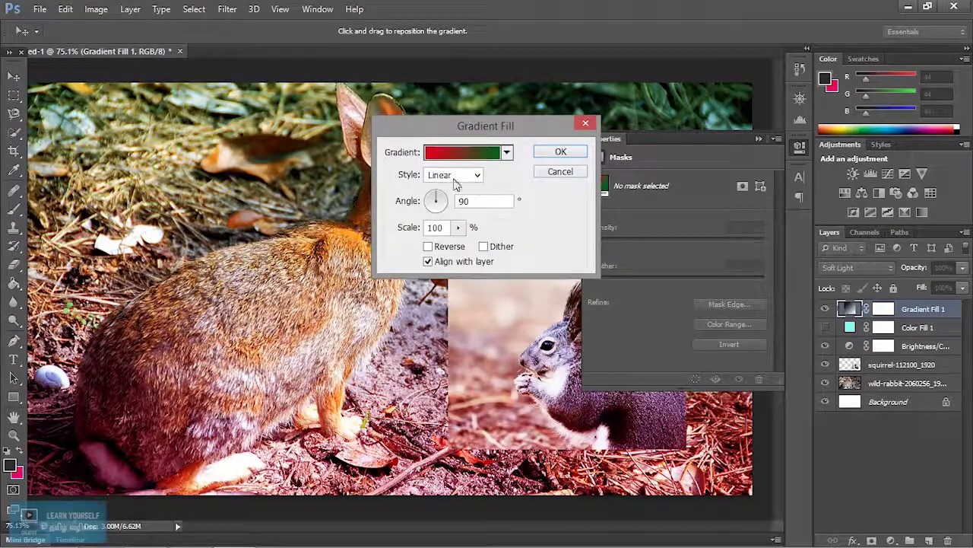
{"action": "left_click_drag", "start_coordinate": [493, 135], "coordinate": [420, 146]}
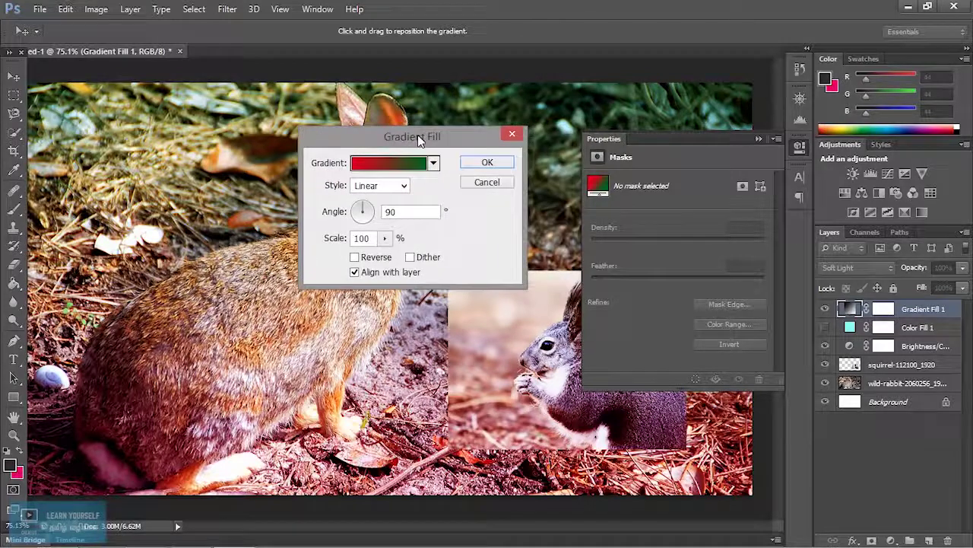
{"action": "left_click", "coordinate": [415, 166]}
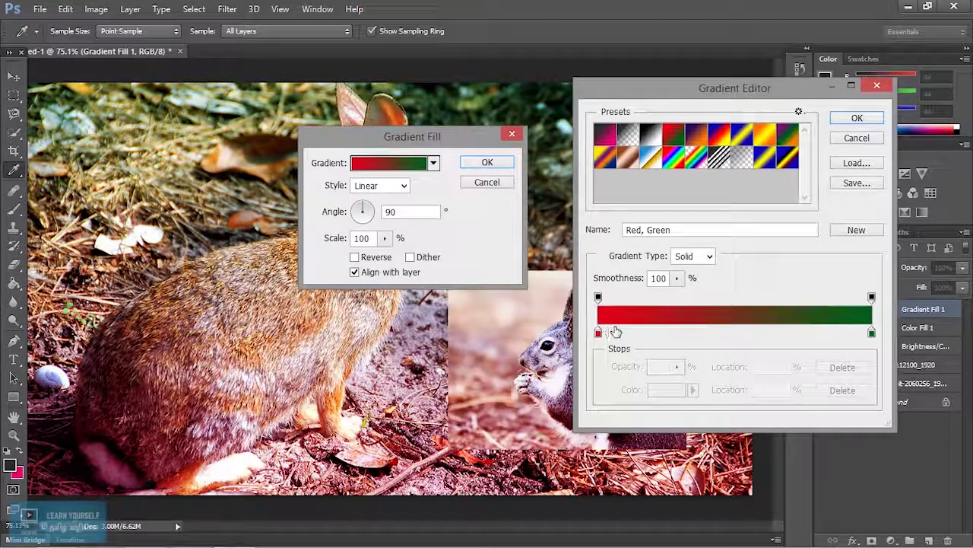
{"action": "left_click", "coordinate": [785, 336]}
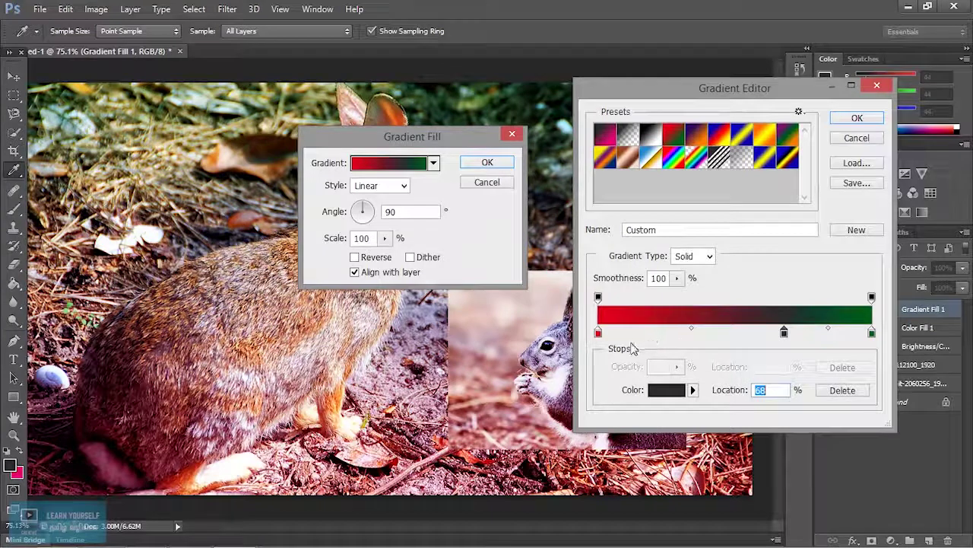
{"action": "left_click", "coordinate": [677, 389]}
{"action": "left_click", "coordinate": [668, 258]}
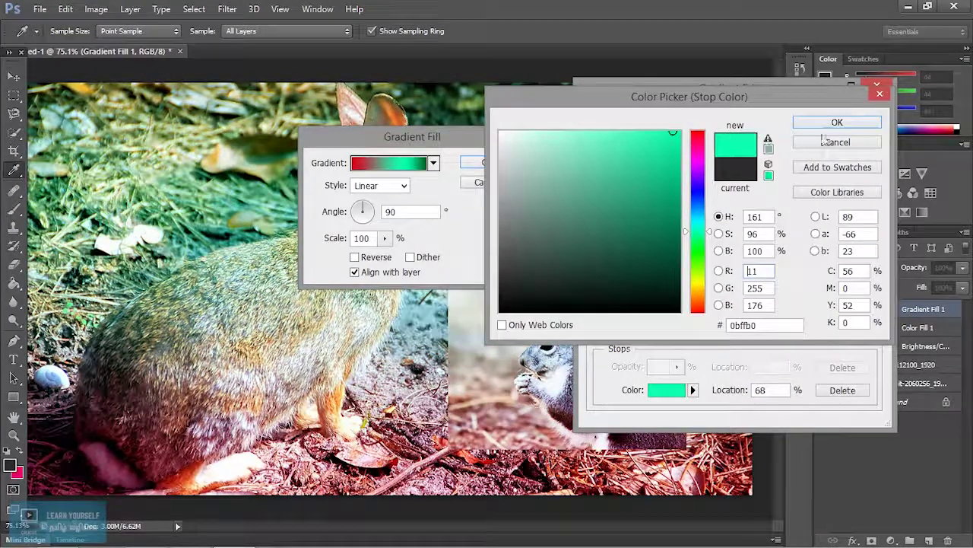
{"action": "left_click", "coordinate": [836, 122]}
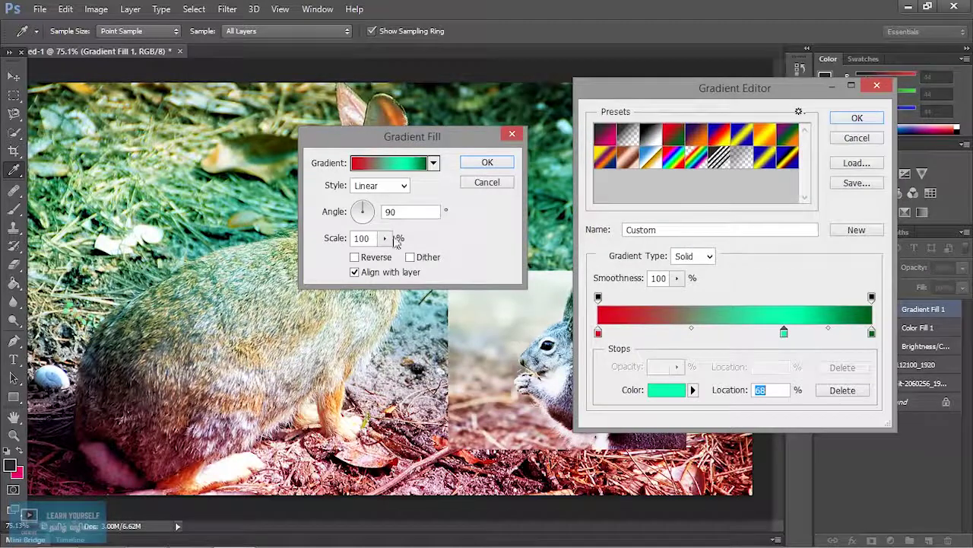
Move the green stop to 32%, adjust its colour, and remove the blue stop
{"action": "left_click_drag", "start_coordinate": [787, 339], "coordinate": [686, 336]}
{"action": "left_click", "coordinate": [799, 311]}
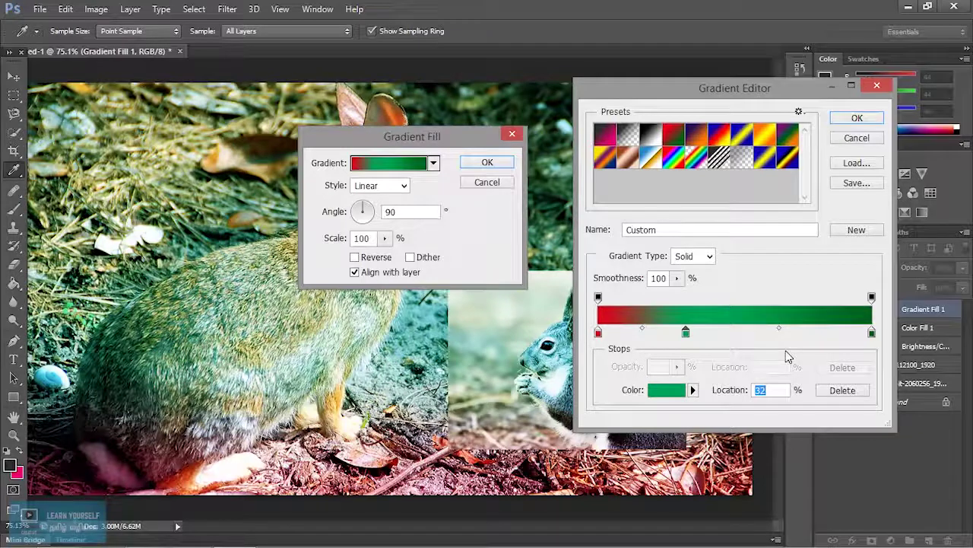
{"action": "left_click", "coordinate": [673, 391]}
{"action": "left_click", "coordinate": [841, 148]}
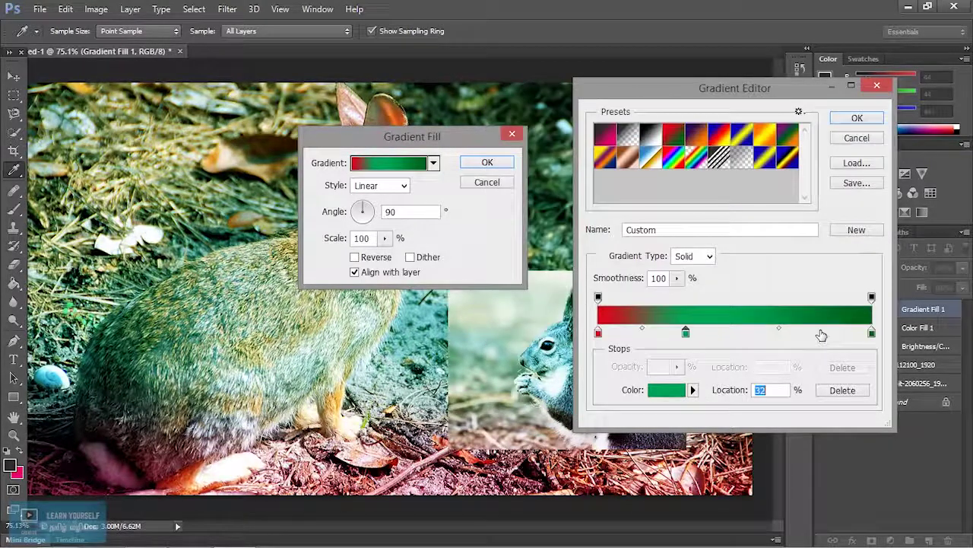
{"action": "left_click", "coordinate": [666, 392]}
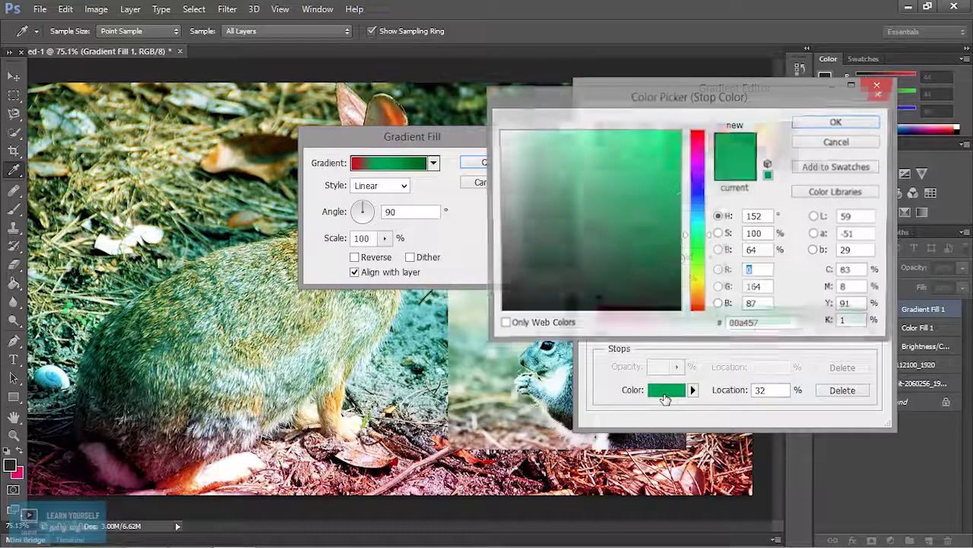
{"action": "left_click_drag", "start_coordinate": [700, 240], "coordinate": [698, 189]}
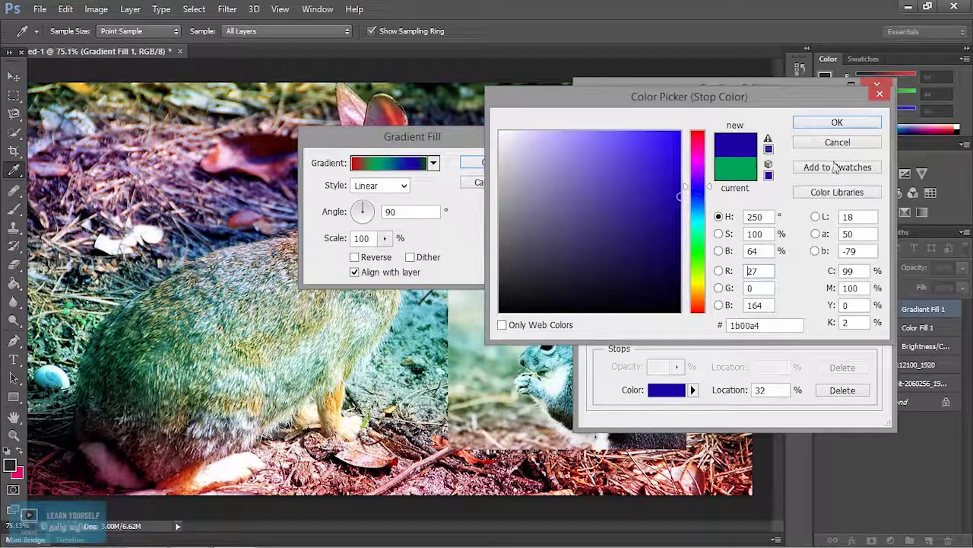
{"action": "left_click", "coordinate": [837, 123]}
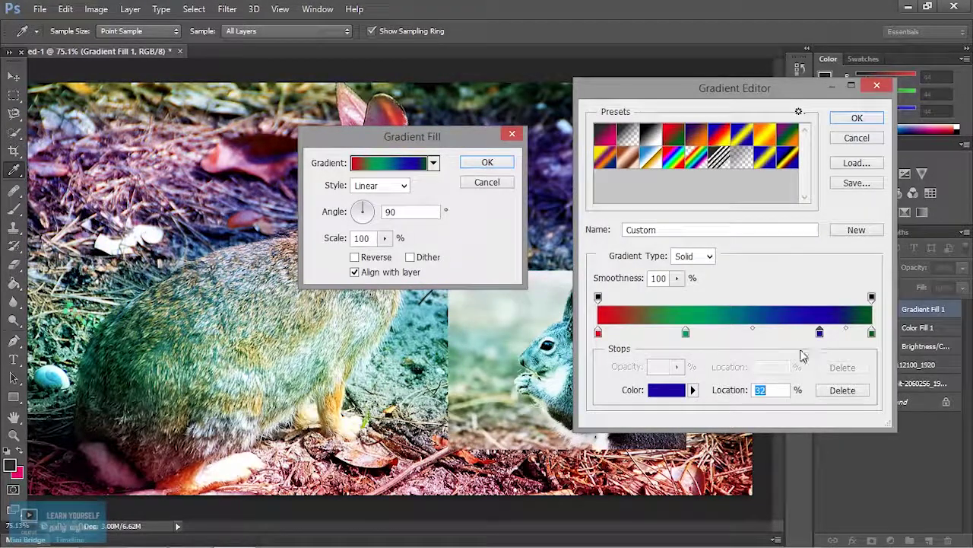
{"action": "left_click_drag", "start_coordinate": [821, 335], "coordinate": [815, 354]}
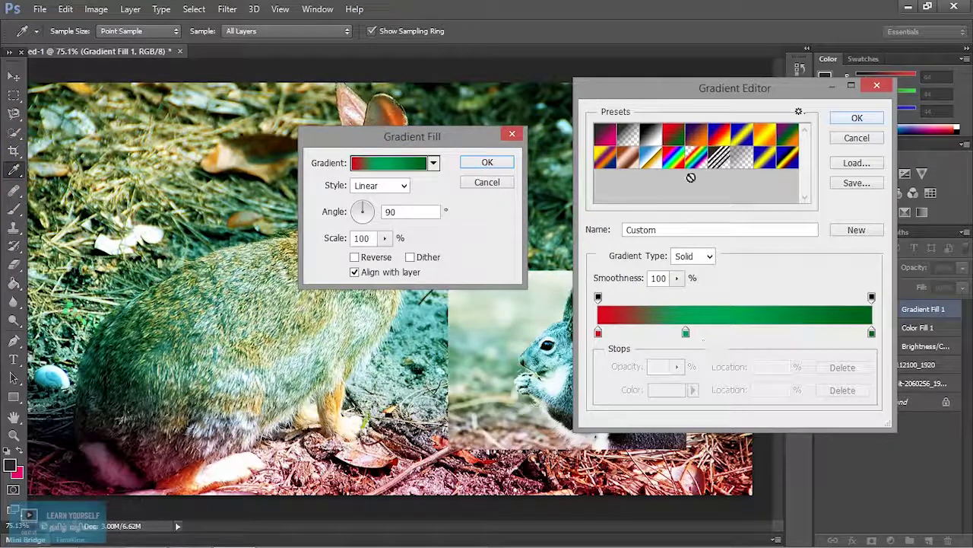
Save the custom gradient as a gradients file named 'Tested'
{"action": "left_click", "coordinate": [857, 183]}
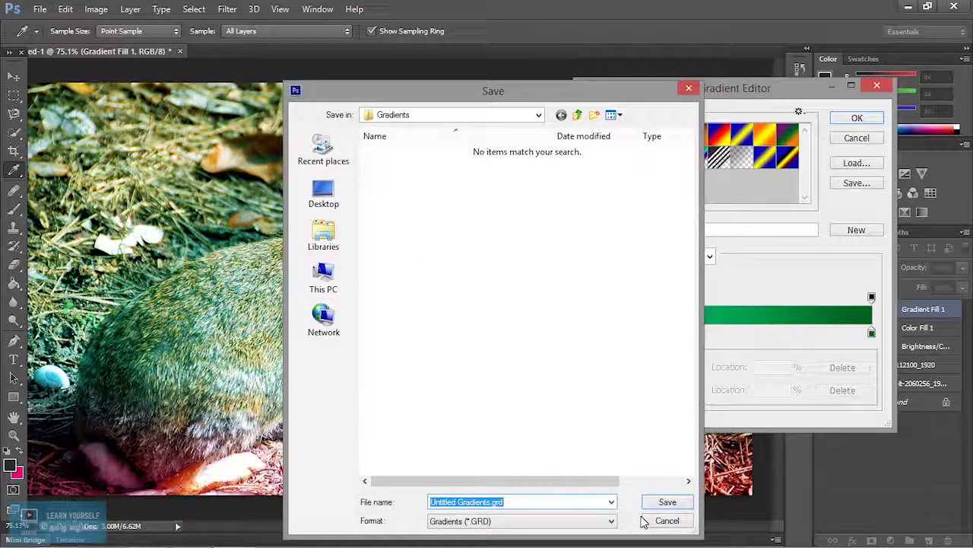
{"action": "type", "text": "Tested"}
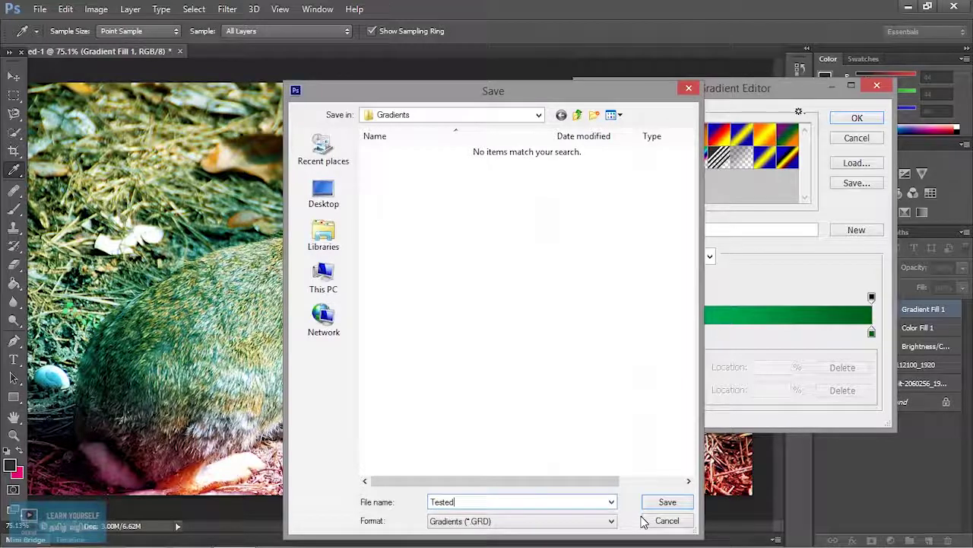
{"action": "left_click", "coordinate": [667, 502]}
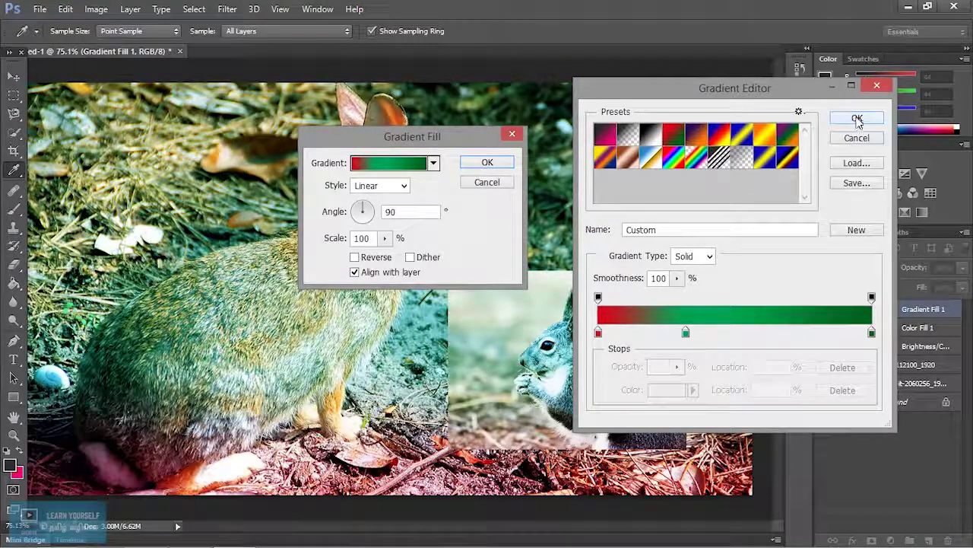
Add the custom gradient to the presets and apply it as the soft-light Gradient Fill
{"action": "left_click", "coordinate": [856, 230]}
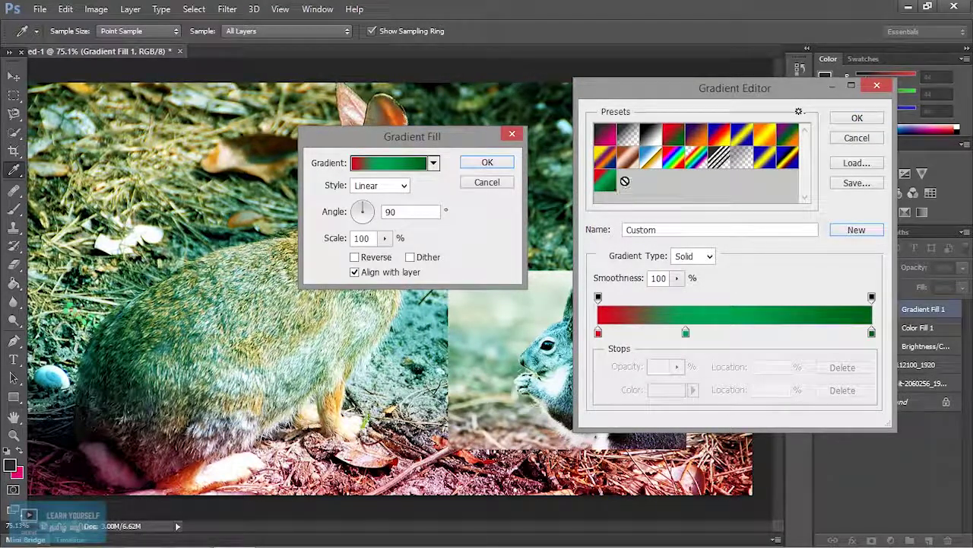
{"action": "left_click", "coordinate": [865, 140]}
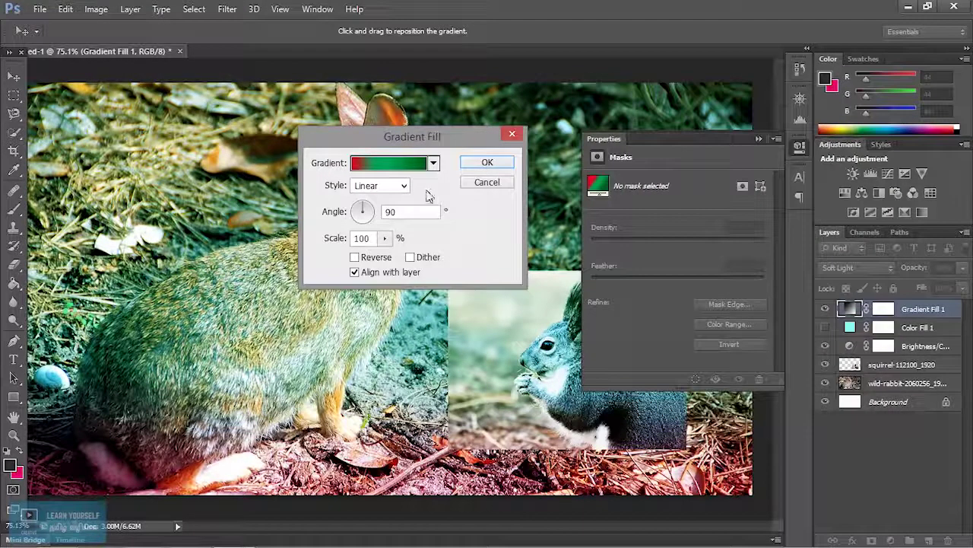
{"action": "left_click", "coordinate": [495, 161]}
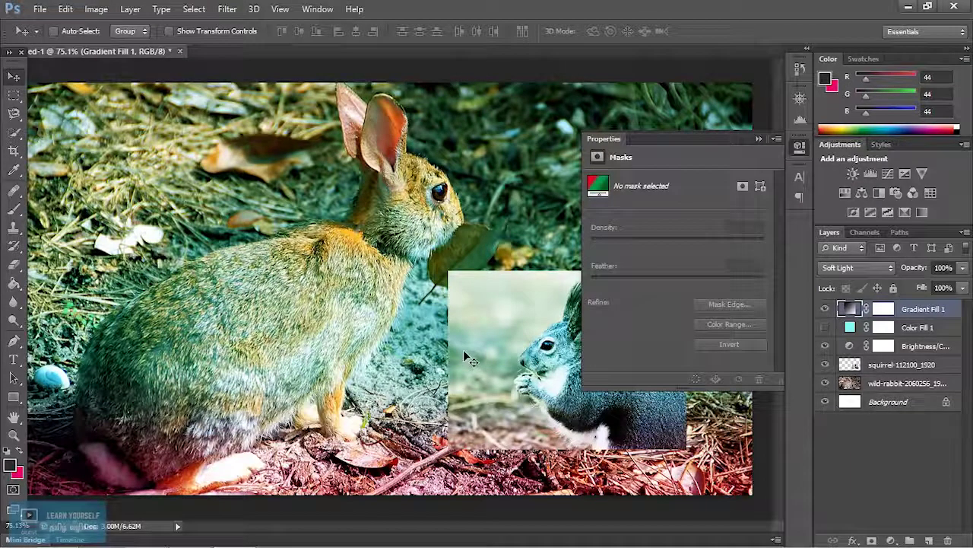
{"action": "left_click", "coordinate": [759, 139]}
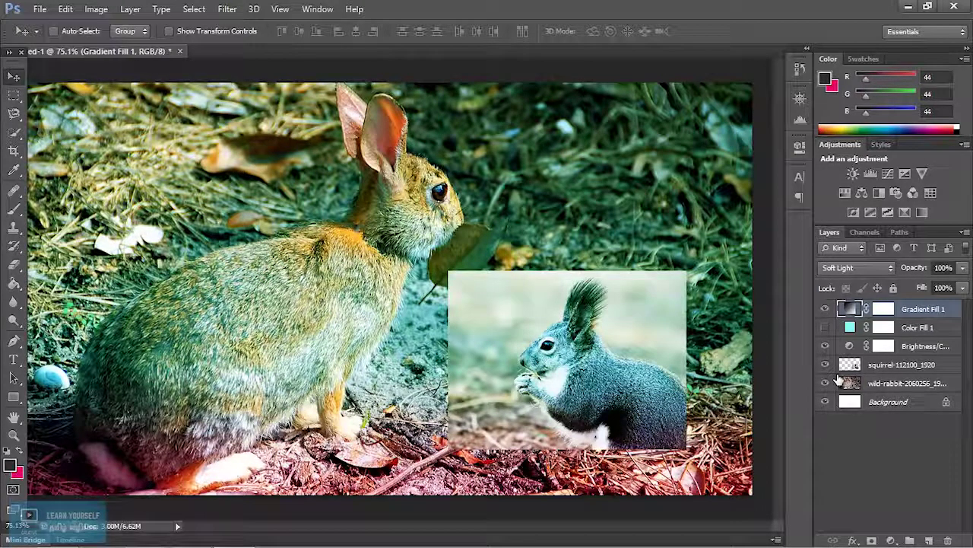
Add a Vibrance adjustment layer on top with Vibrance +7 and Saturation +8
{"action": "left_click", "coordinate": [891, 540]}
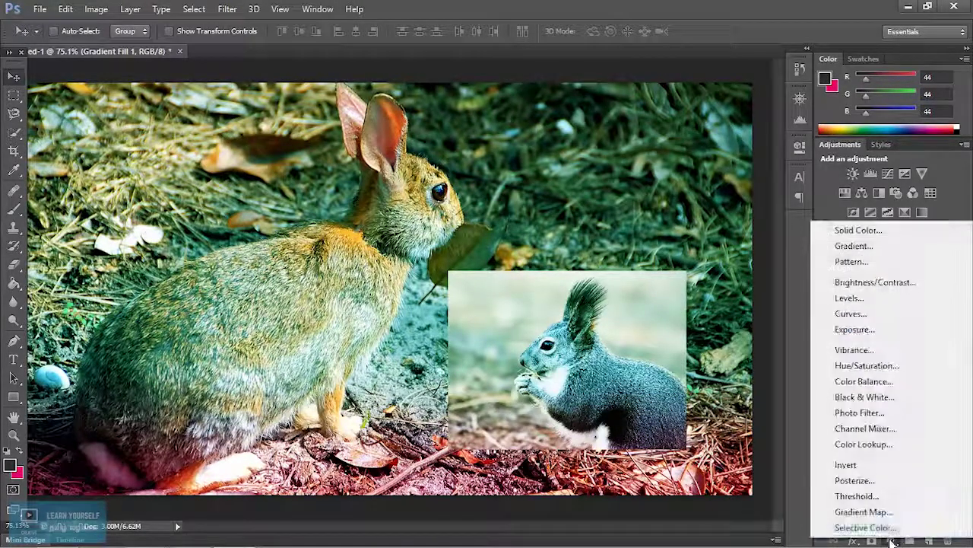
{"action": "left_click", "coordinate": [854, 350]}
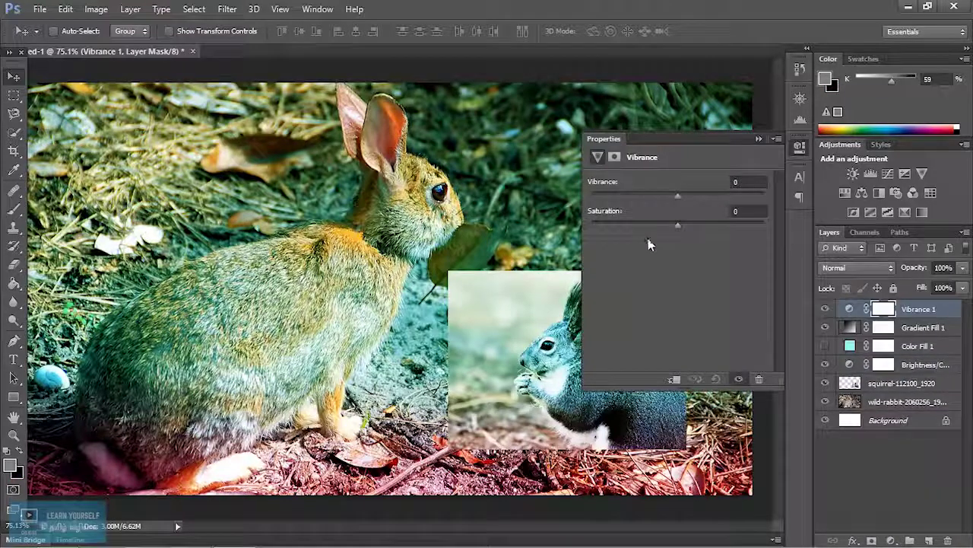
{"action": "left_click_drag", "start_coordinate": [677, 195], "coordinate": [726, 223]}
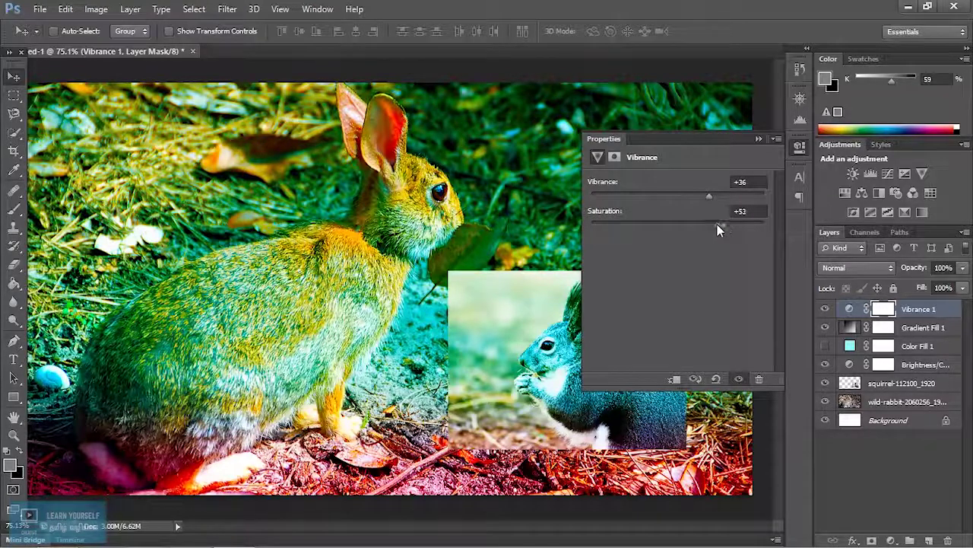
{"action": "left_click_drag", "start_coordinate": [719, 225], "coordinate": [684, 226]}
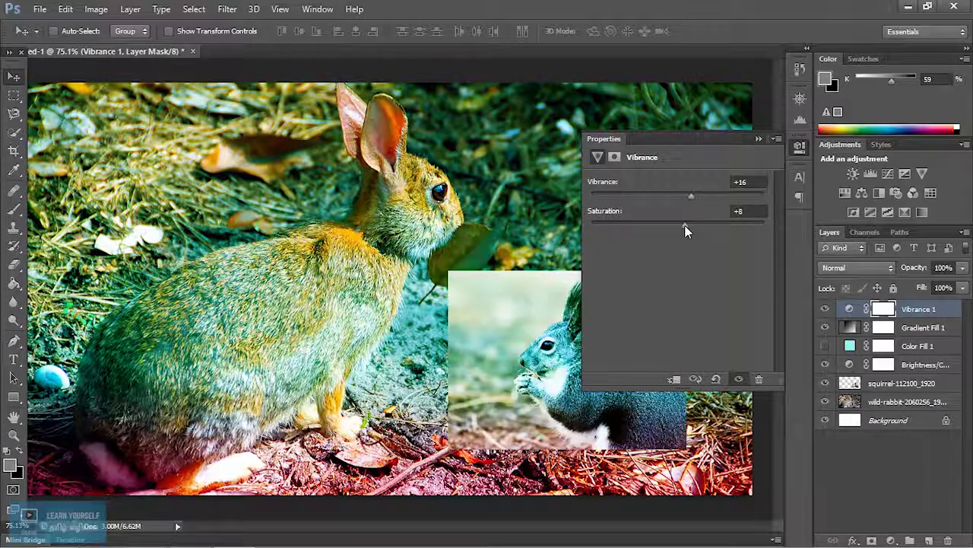
{"action": "left_click", "coordinate": [758, 140]}
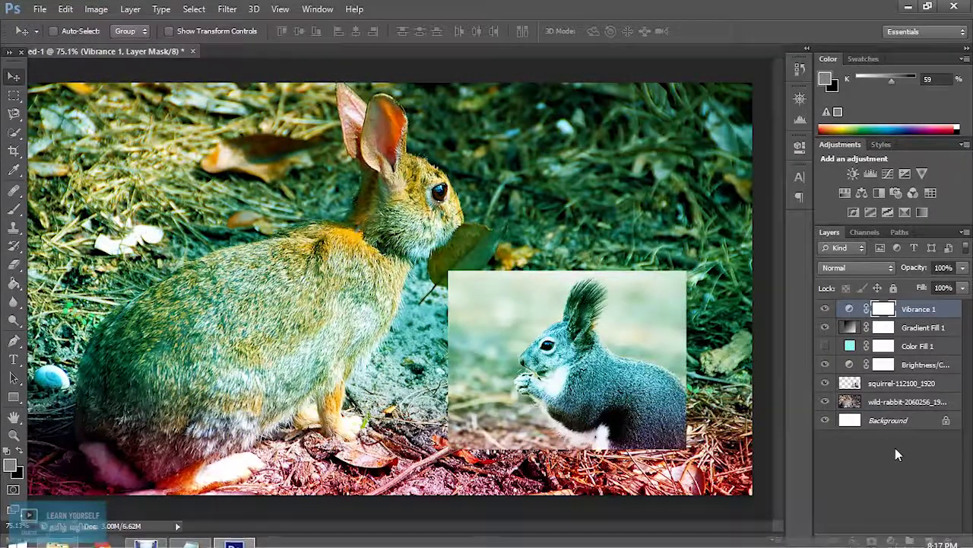
{"action": "left_click", "coordinate": [895, 447]}
{"action": "left_click", "coordinate": [891, 540]}
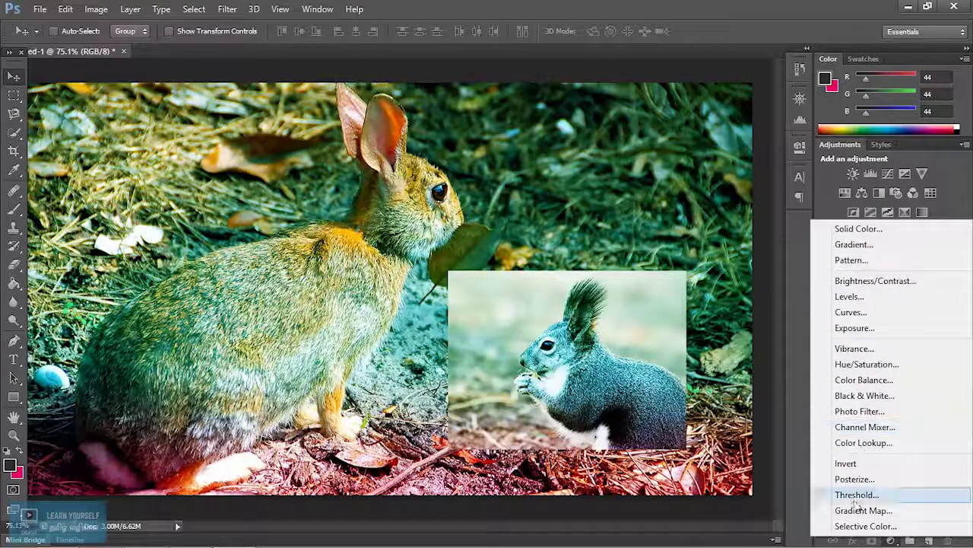